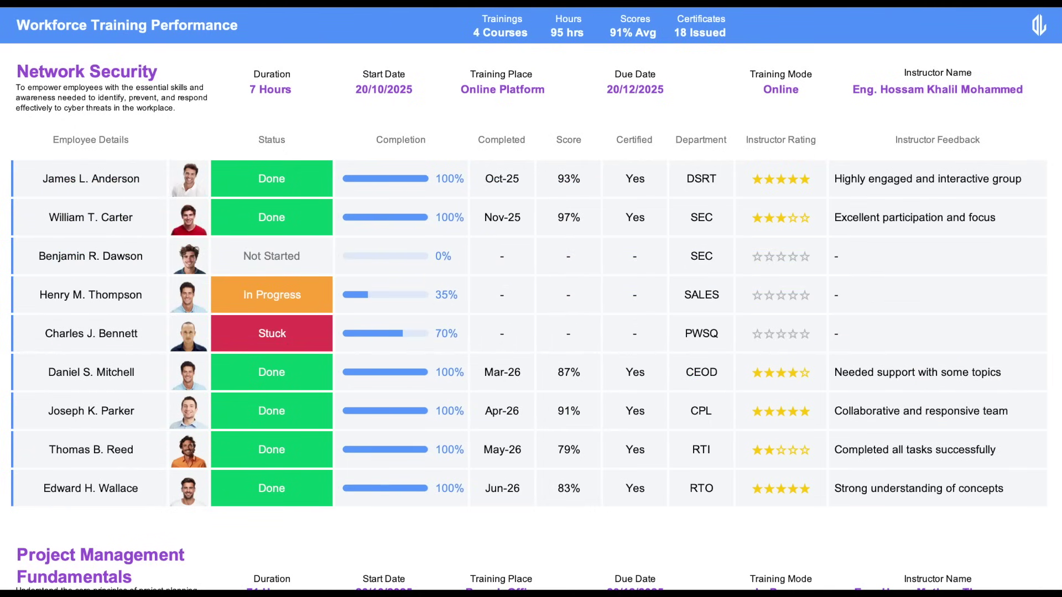
- Try In Progress for the first Network Security employee's status, then restore Done
{"action": "scroll", "coordinate": [1057, 25], "scroll_direction": "down", "scroll_amount": 3}
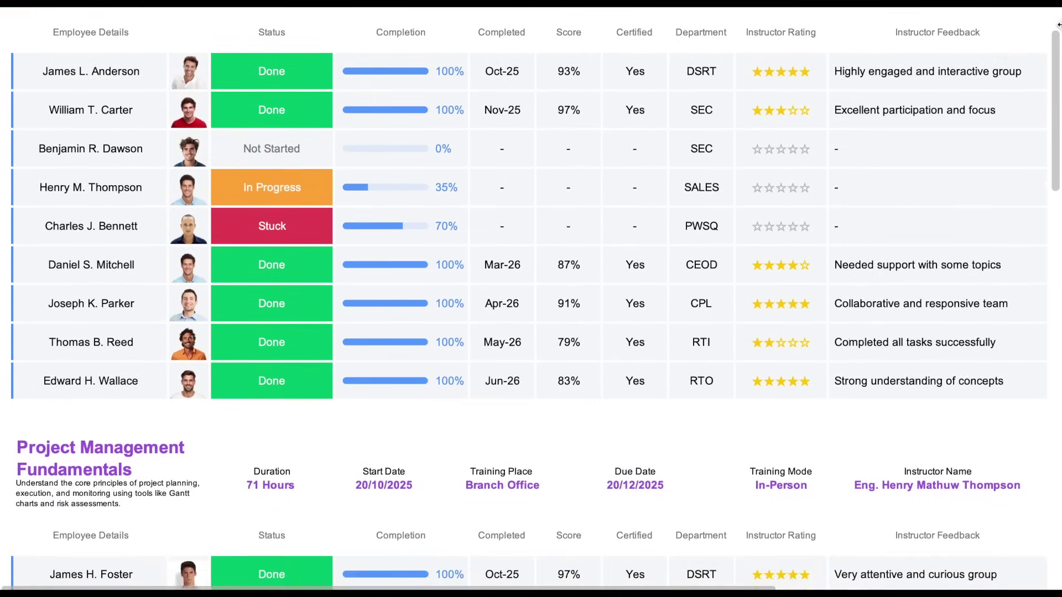
{"action": "scroll", "coordinate": [1057, 25], "scroll_direction": "down", "scroll_amount": 3}
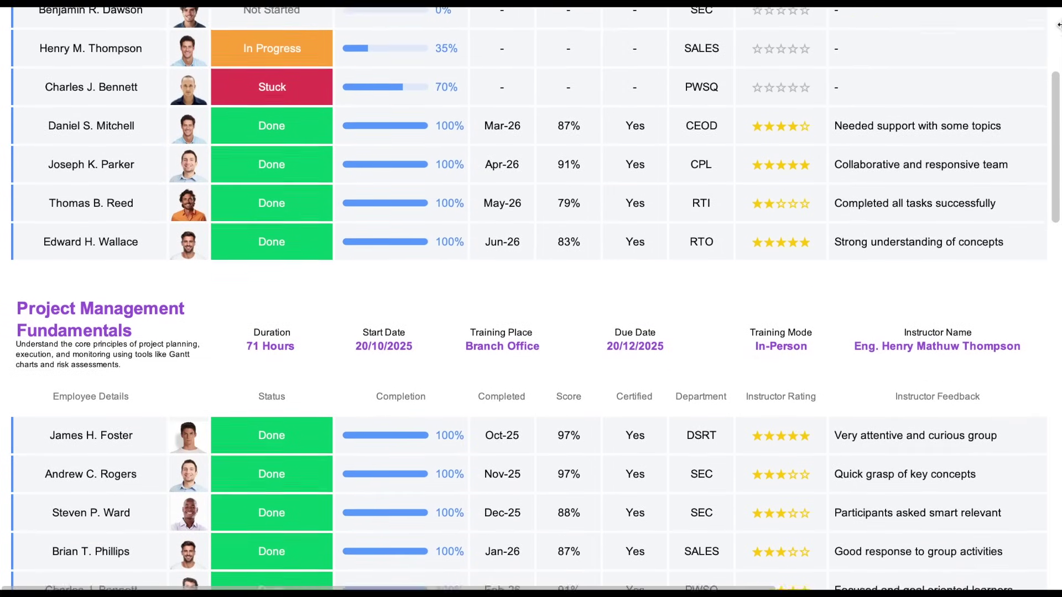
{"action": "scroll", "coordinate": [1057, 25], "scroll_direction": "down", "scroll_amount": 3}
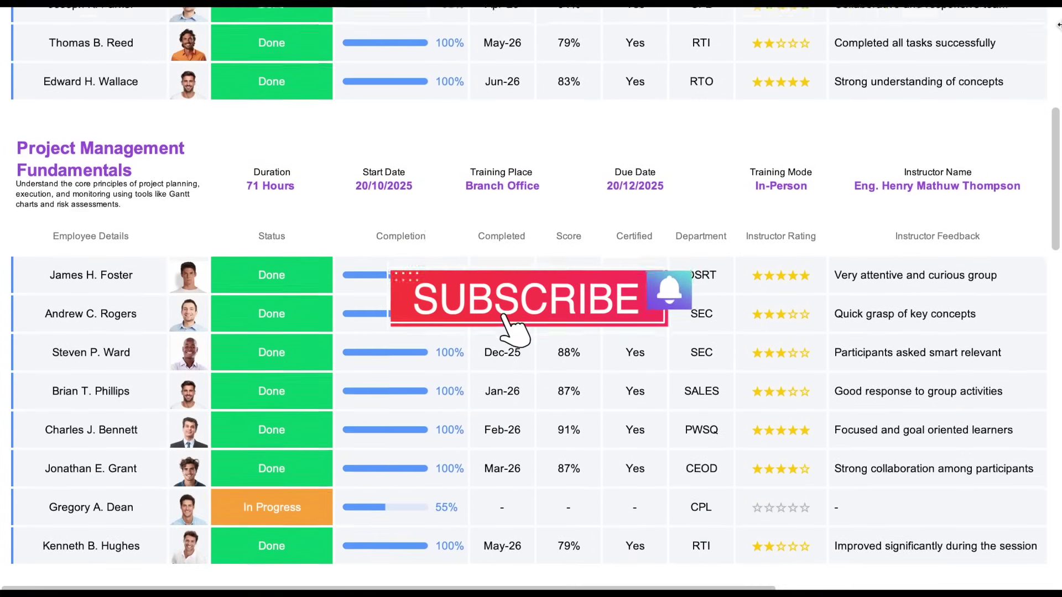
{"action": "scroll", "coordinate": [1057, 24], "scroll_direction": "down", "scroll_amount": 3}
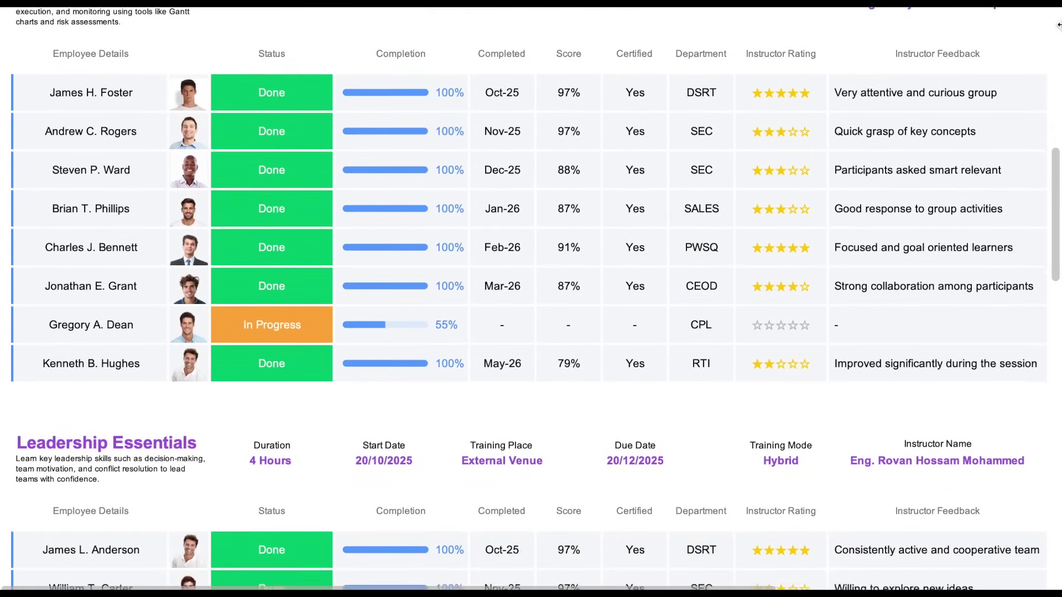
{"action": "scroll", "coordinate": [1057, 24], "scroll_direction": "down", "scroll_amount": 4}
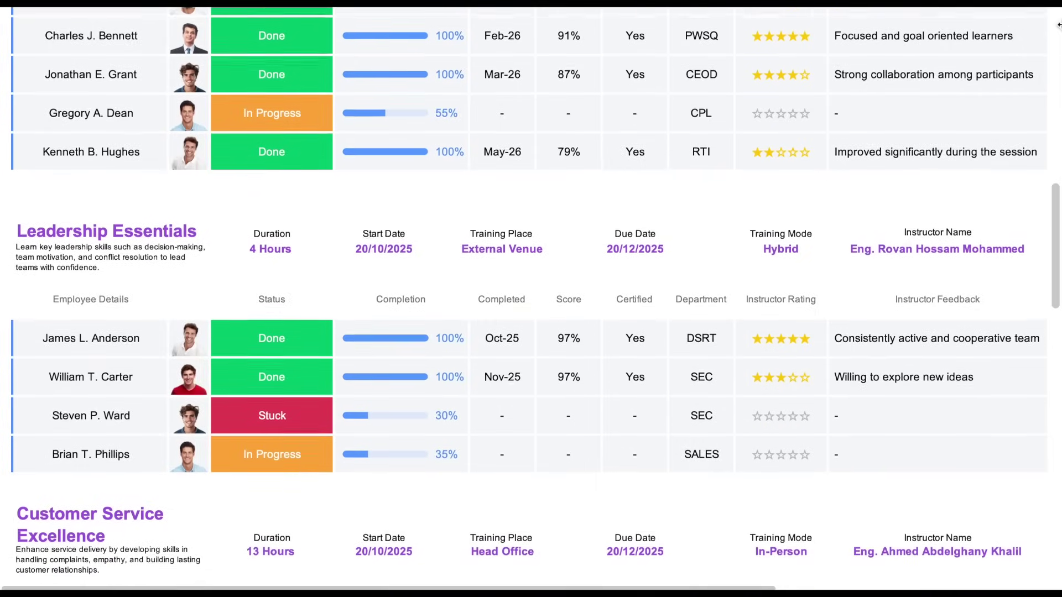
{"action": "scroll", "coordinate": [1058, 25], "scroll_direction": "down", "scroll_amount": 4}
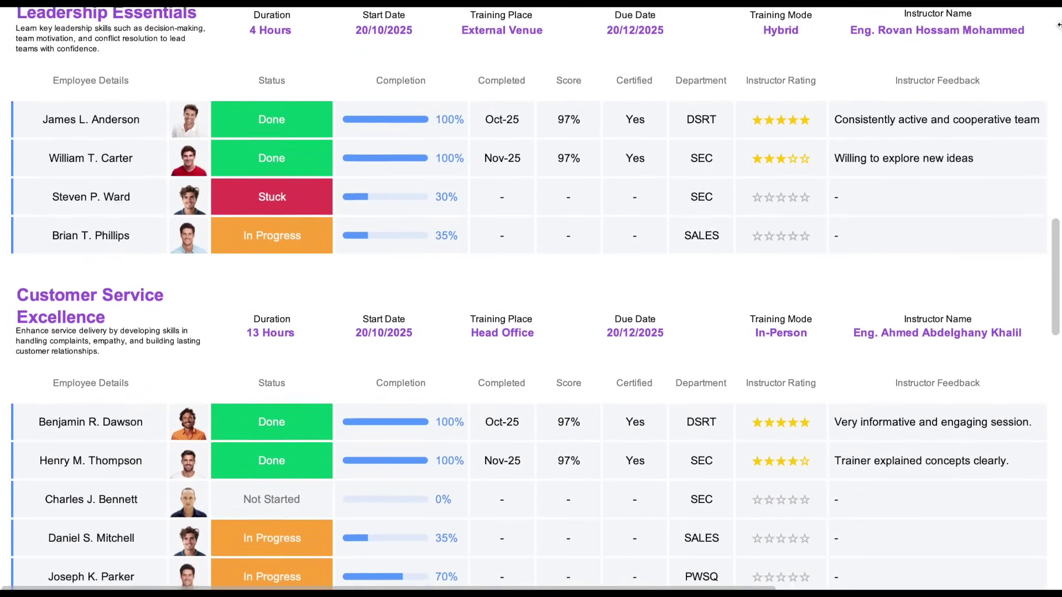
{"action": "scroll", "coordinate": [1057, 25], "scroll_direction": "down", "scroll_amount": 3}
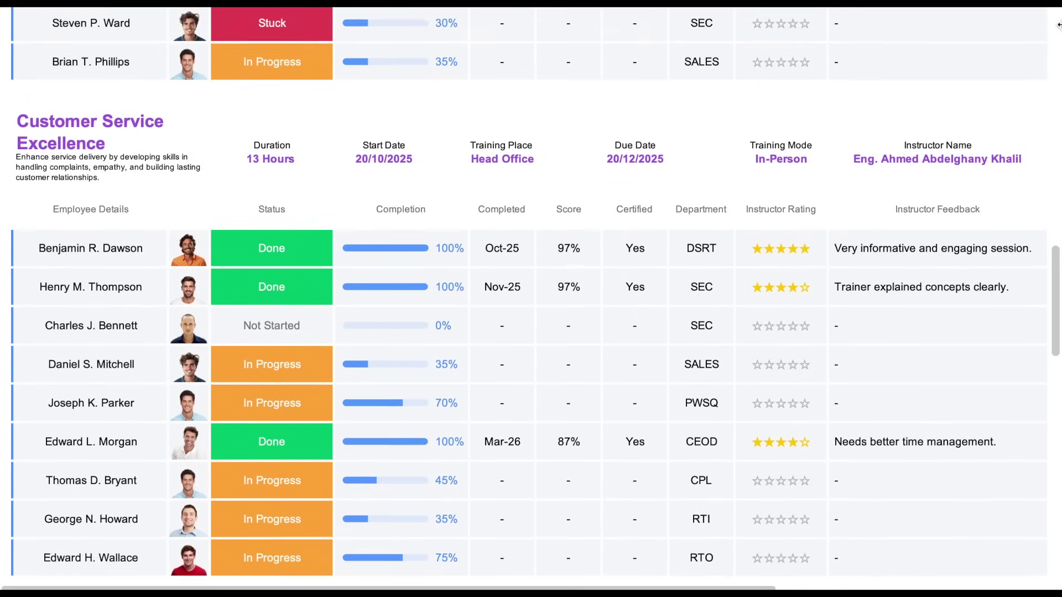
{"action": "scroll", "coordinate": [1057, 25], "scroll_direction": "up", "scroll_amount": 11}
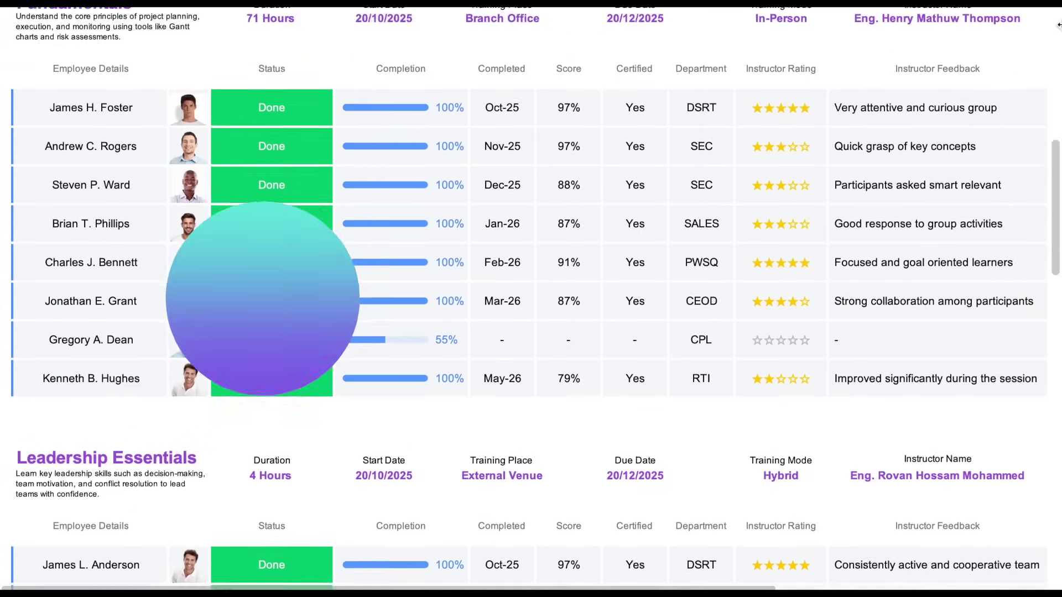
{"action": "scroll", "coordinate": [1057, 25], "scroll_direction": "up", "scroll_amount": 10}
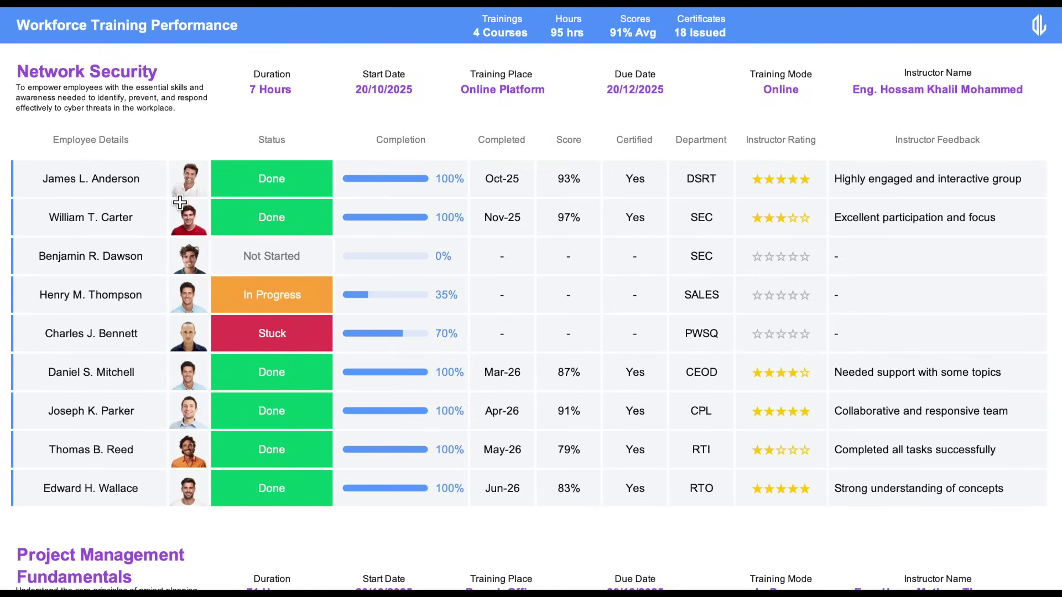
{"action": "left_click", "coordinate": [320, 189]}
{"action": "left_click", "coordinate": [341, 190]}
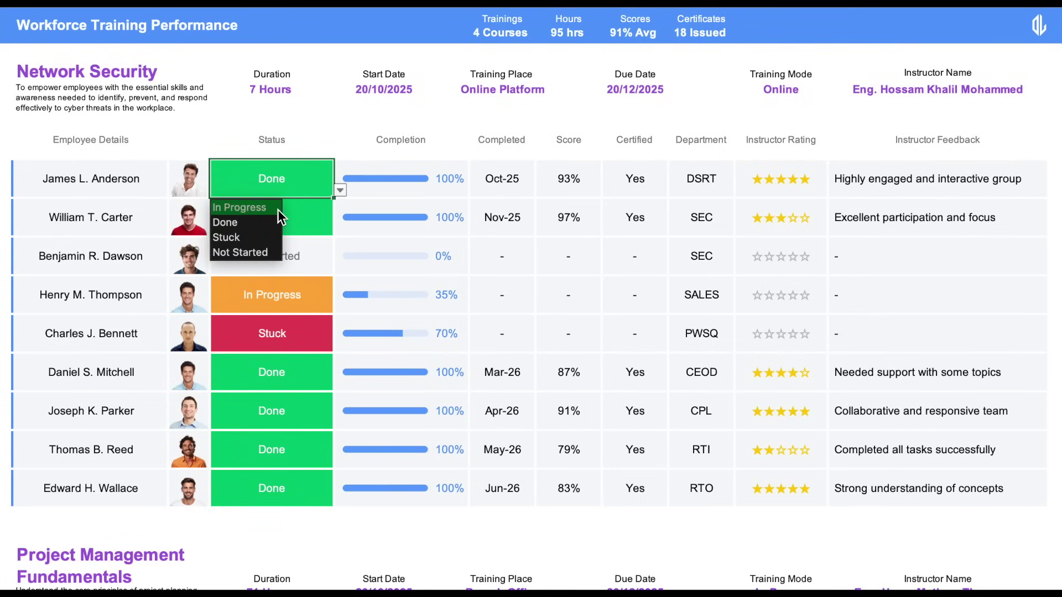
{"action": "left_click", "coordinate": [278, 209]}
{"action": "left_click", "coordinate": [340, 191]}
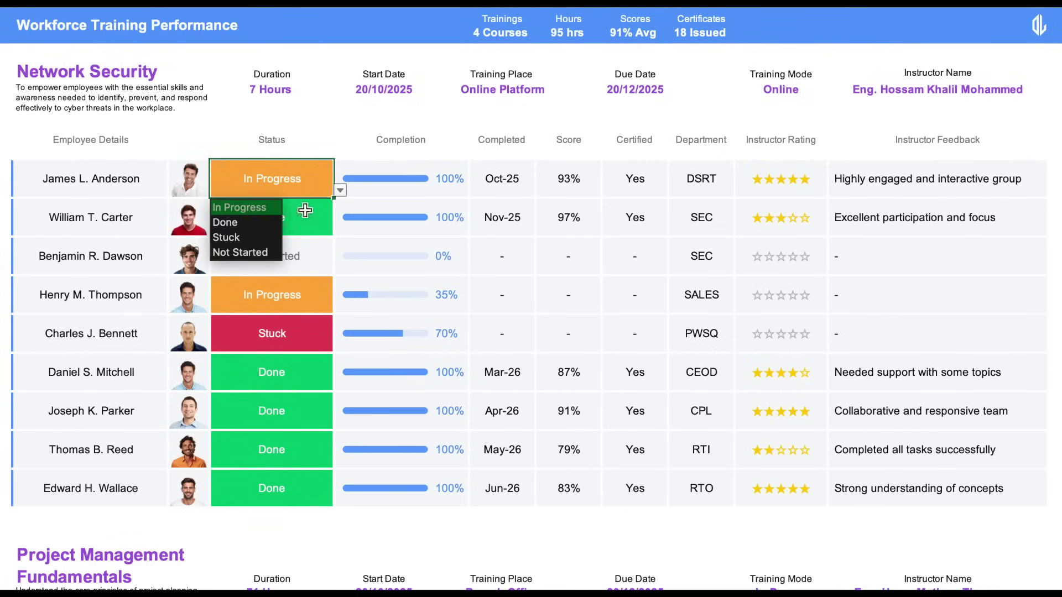
{"action": "left_click", "coordinate": [271, 222]}
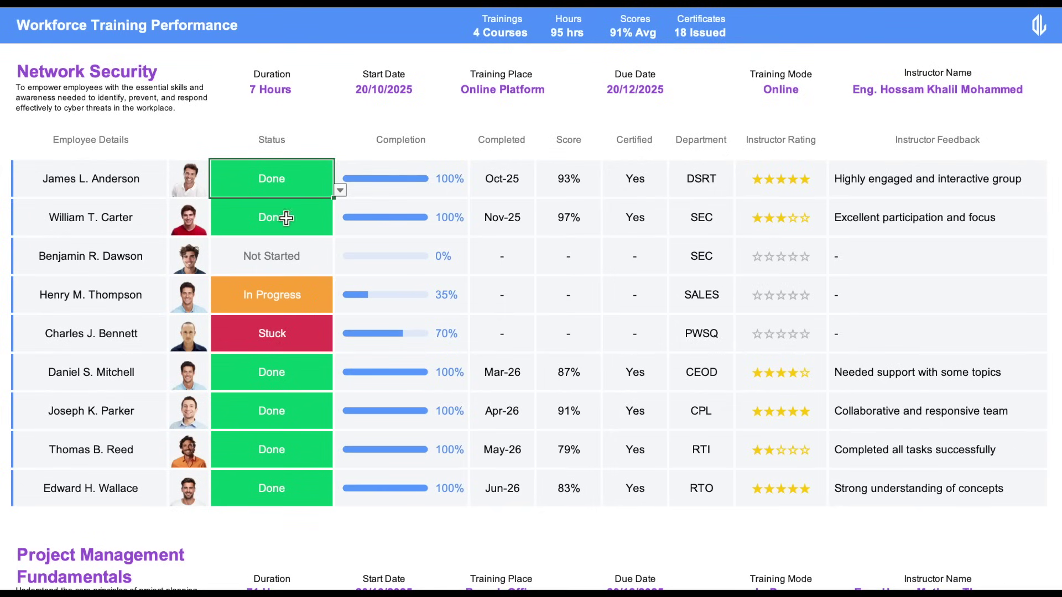
- Change the first employee's completion to 25%, then set it back to 100%
{"action": "left_click", "coordinate": [451, 194]}
{"action": "left_click", "coordinate": [475, 190]}
{"action": "left_click", "coordinate": [459, 291]}
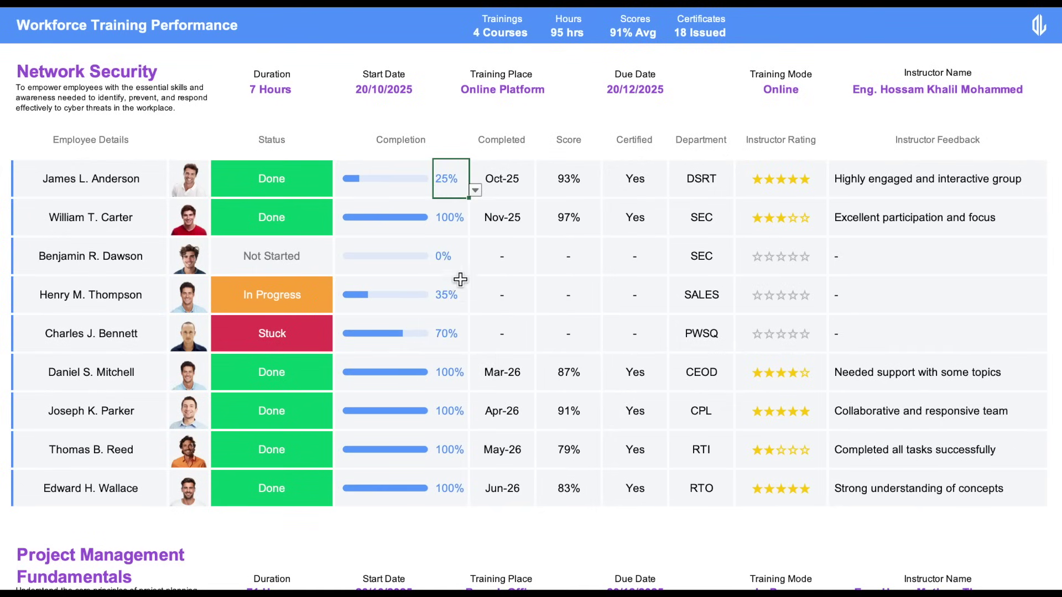
{"action": "left_click", "coordinate": [475, 190]}
{"action": "scroll", "coordinate": [472, 240], "scroll_direction": "down", "scroll_amount": 3}
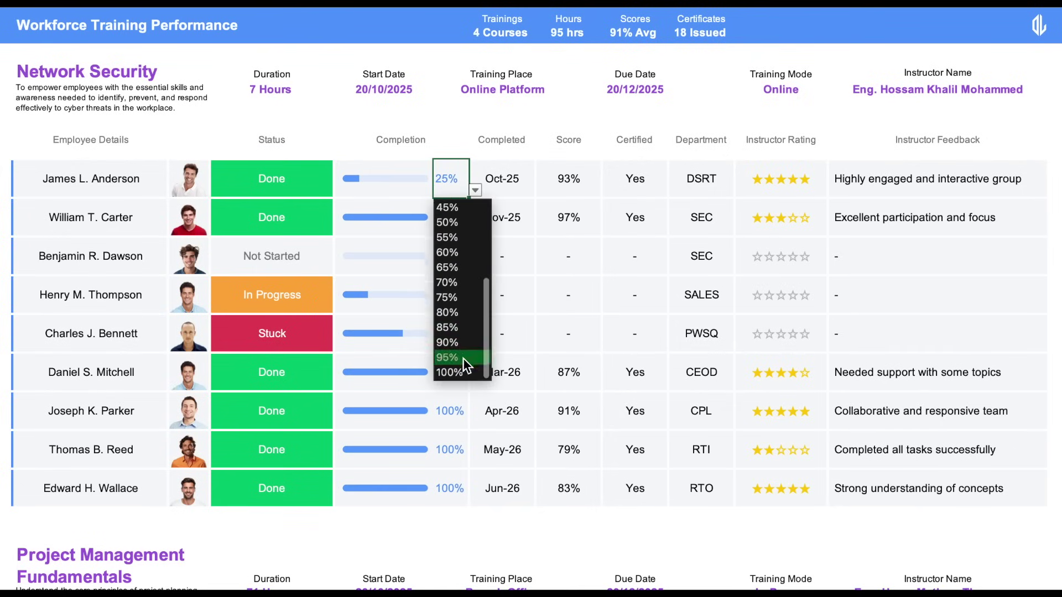
{"action": "left_click", "coordinate": [460, 369]}
- Check the Score and Certified dropdowns, leaving 93% and Yes unchanged
{"action": "key", "text": "Right"}
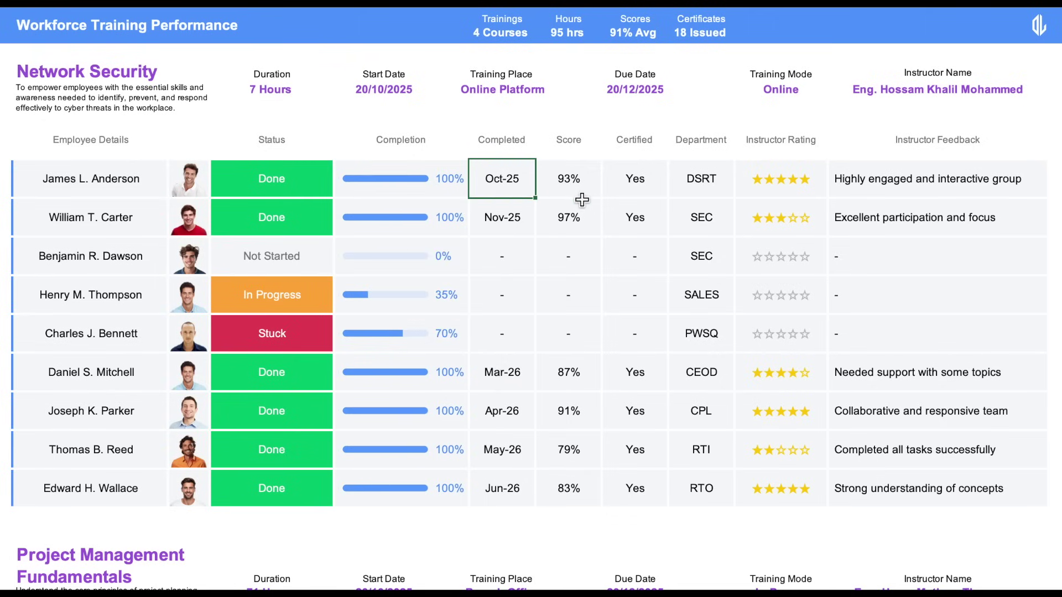
{"action": "key", "text": "Right"}
{"action": "left_click", "coordinate": [608, 191]}
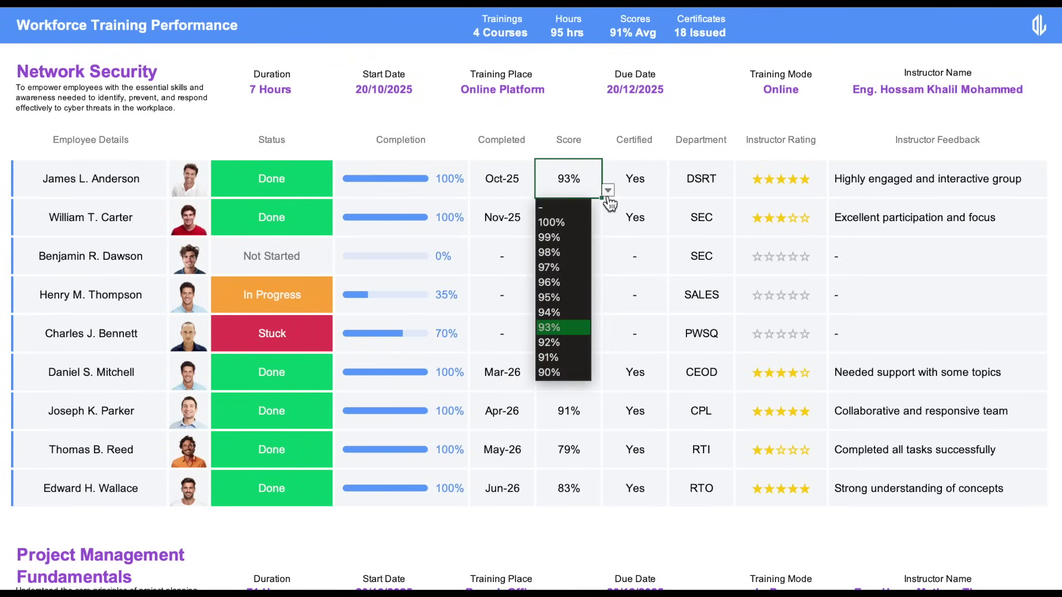
{"action": "left_click", "coordinate": [607, 191]}
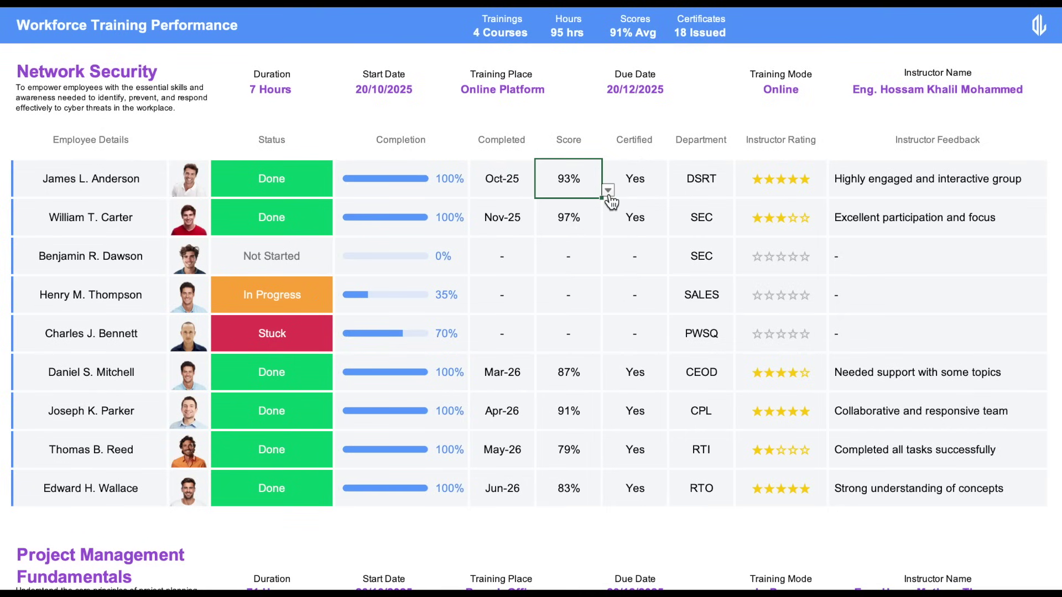
{"action": "left_click", "coordinate": [658, 193]}
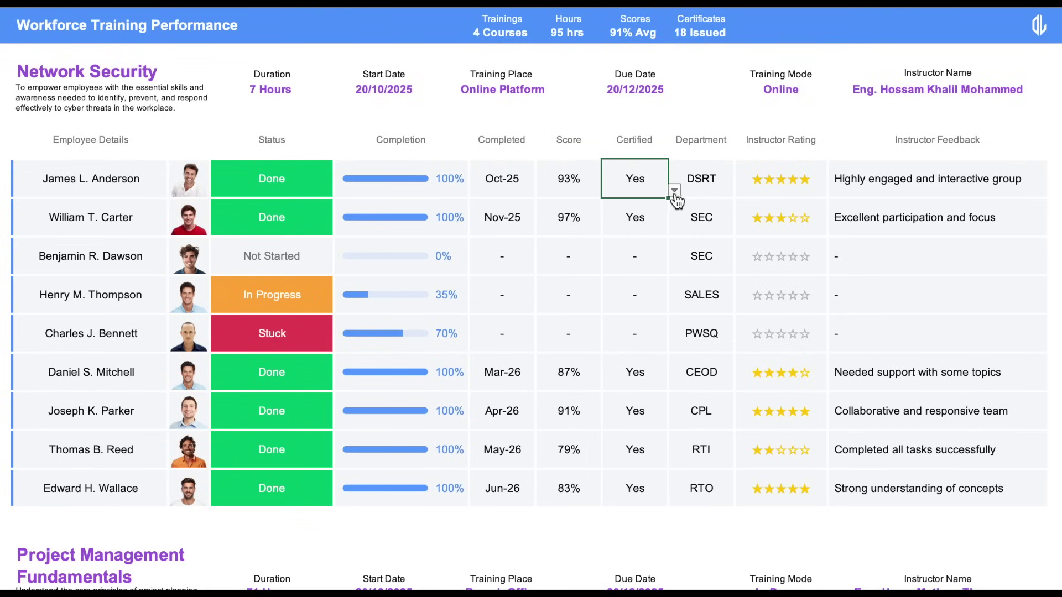
{"action": "left_click", "coordinate": [674, 191]}
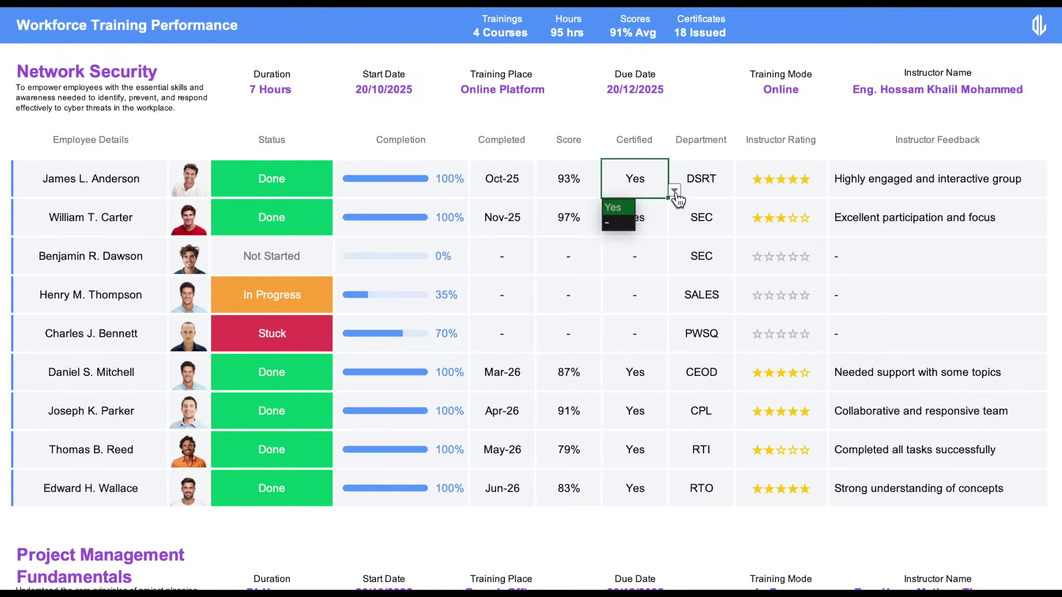
{"action": "left_click", "coordinate": [613, 208]}
- Lower the first employee's instructor rating from five stars to two stars
{"action": "left_click", "coordinate": [723, 196]}
{"action": "left_click", "coordinate": [826, 194]}
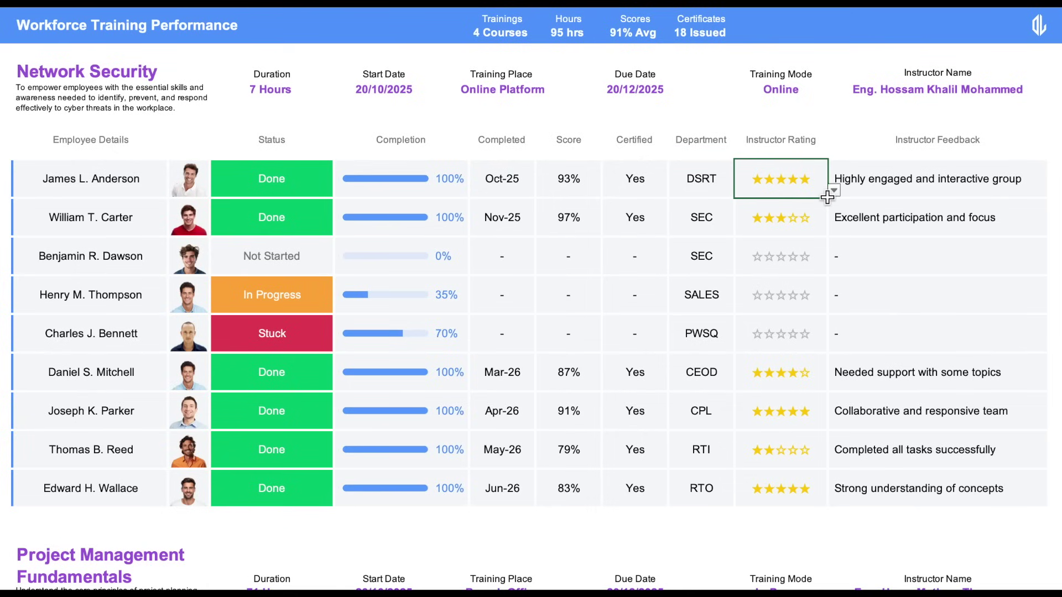
{"action": "left_click", "coordinate": [834, 191]}
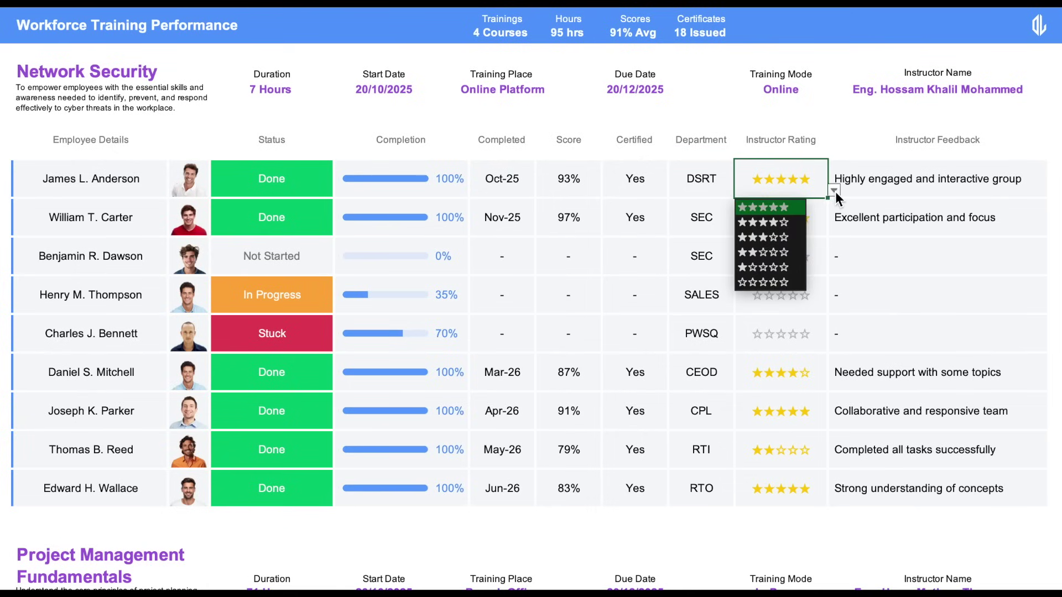
{"action": "left_click", "coordinate": [791, 253]}
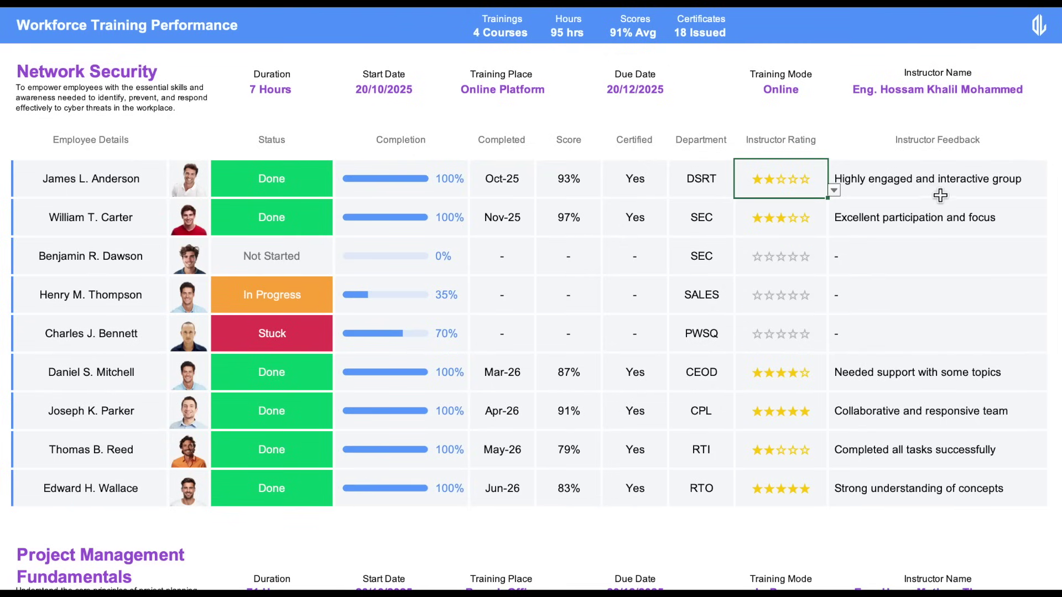
{"action": "left_click", "coordinate": [963, 197]}
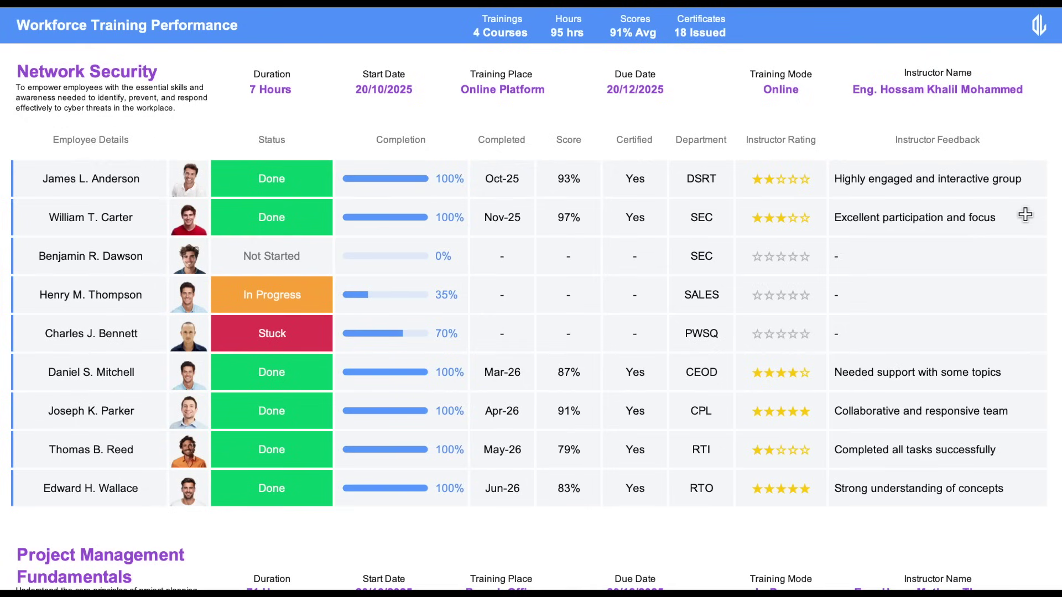
- Copy the last Network Security employee row and insert it as a new row below
{"action": "left_click_drag", "start_coordinate": [1039, 494], "coordinate": [17, 489]}
{"action": "key", "text": "ctrl+c"}
{"action": "left_click", "coordinate": [14, 525]}
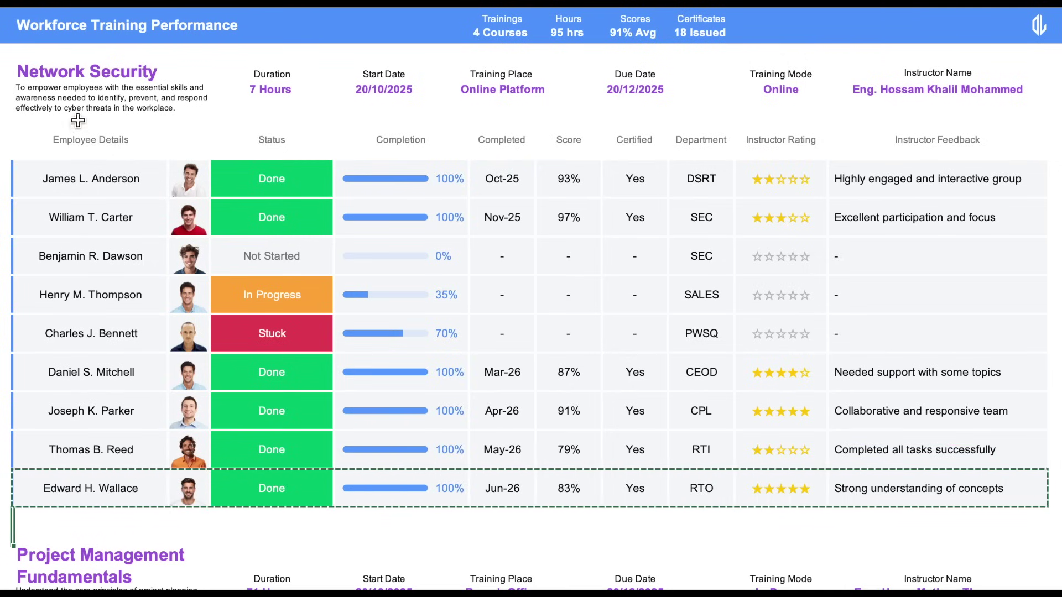
{"action": "key", "text": "shift+Right"}
{"action": "key", "text": "shift+Right"}
{"action": "key", "text": "shift+Right"}
{"action": "key", "text": "shift+Right"}
{"action": "key", "text": "shift+Right"}
{"action": "key", "text": "shift+Right"}
{"action": "key", "text": "shift+Right"}
{"action": "key", "text": "shift+Right"}
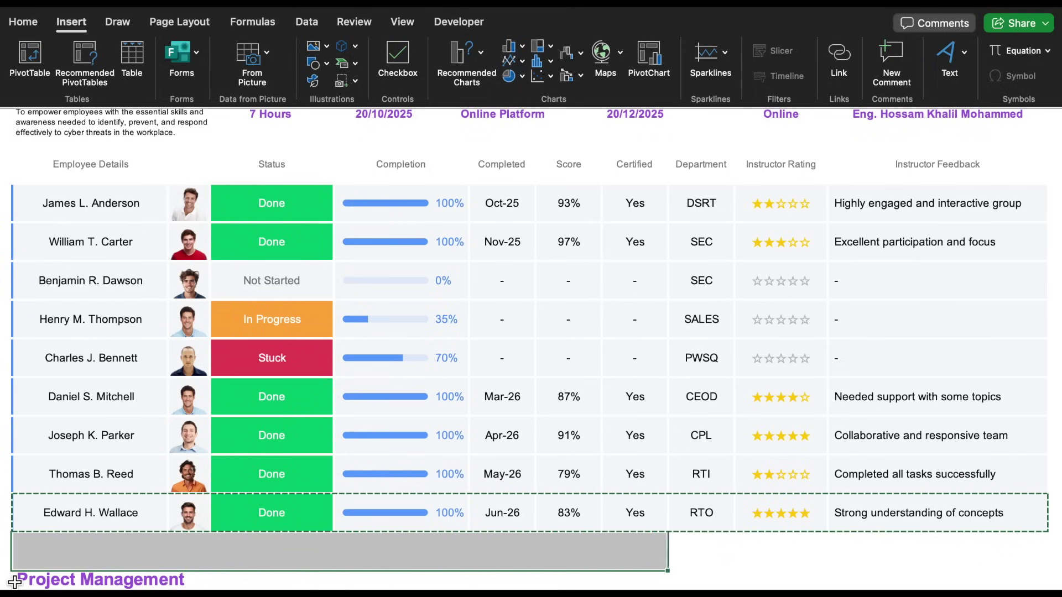
{"action": "key", "text": "shift+Right"}
{"action": "key", "text": "shift+Right"}
{"action": "key", "text": "shift+Right"}
{"action": "left_click", "coordinate": [23, 21]}
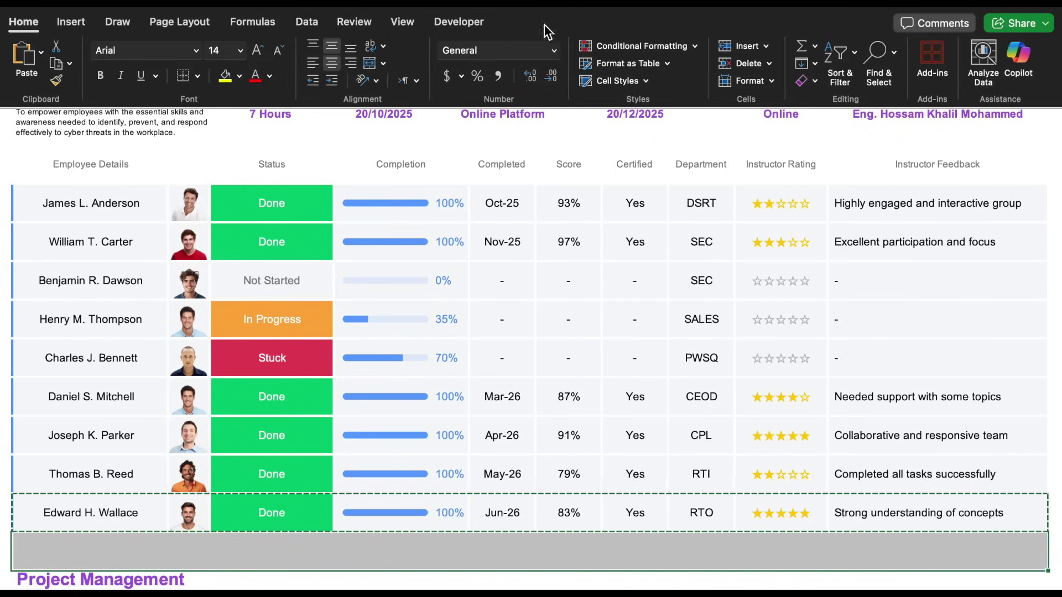
{"action": "left_click", "coordinate": [735, 46]}
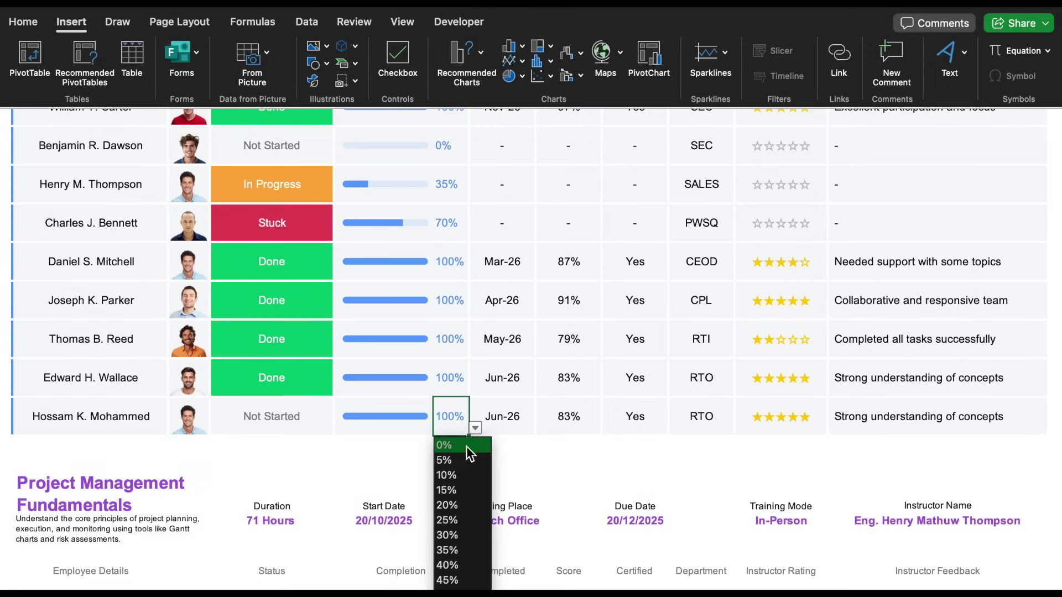
- Enter dashes in the new row's result cells to blank them
{"action": "key", "text": "Tab"}
{"action": "type", "text": "-"}
{"action": "key", "text": "Tab"}
{"action": "type", "text": "-"}
{"action": "key", "text": "Tab"}
{"action": "type", "text": "-"}
{"action": "key", "text": "Tab"}
{"action": "key", "text": "Tab"}
{"action": "key", "text": "Tab"}
{"action": "type", "text": "-"}
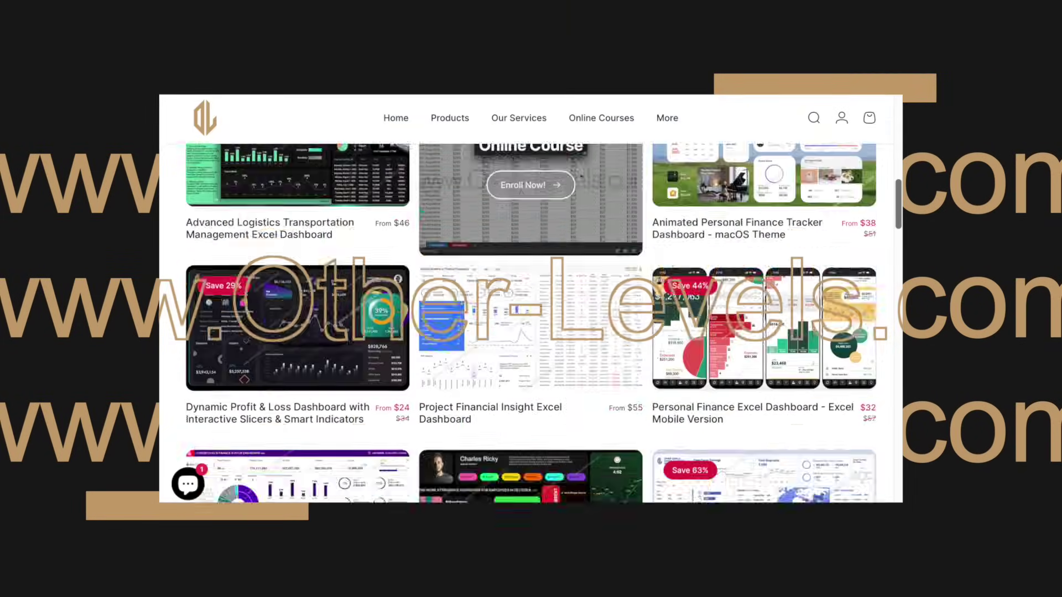
- Scroll through the finished Workforce Training Performance report preview on the Other Levels site
{"action": "scroll", "coordinate": [531, 310], "scroll_direction": "down", "scroll_amount": 15}
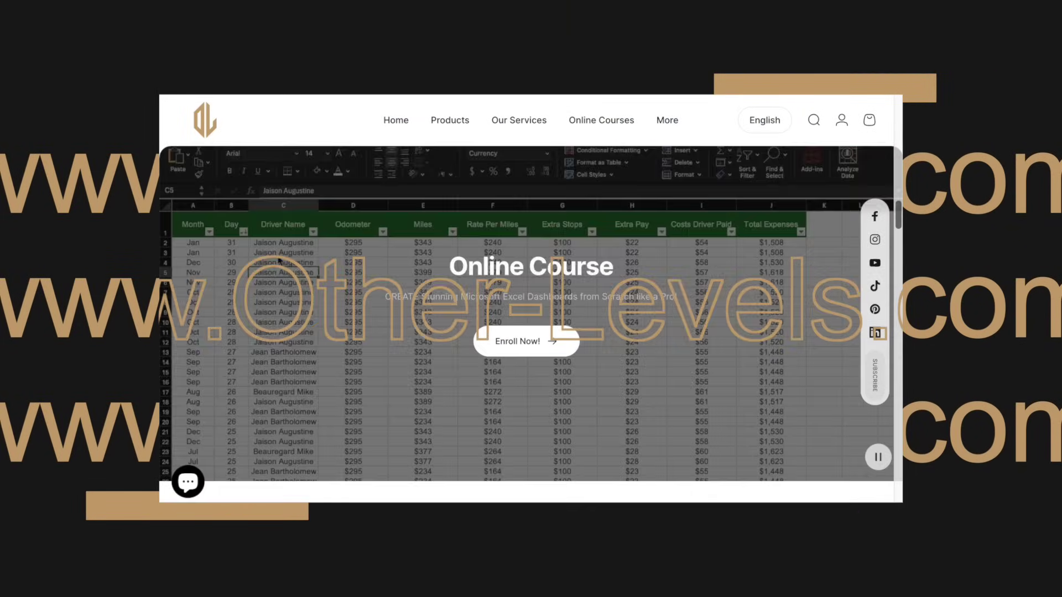
{"action": "scroll", "coordinate": [531, 321], "scroll_direction": "down", "scroll_amount": 15}
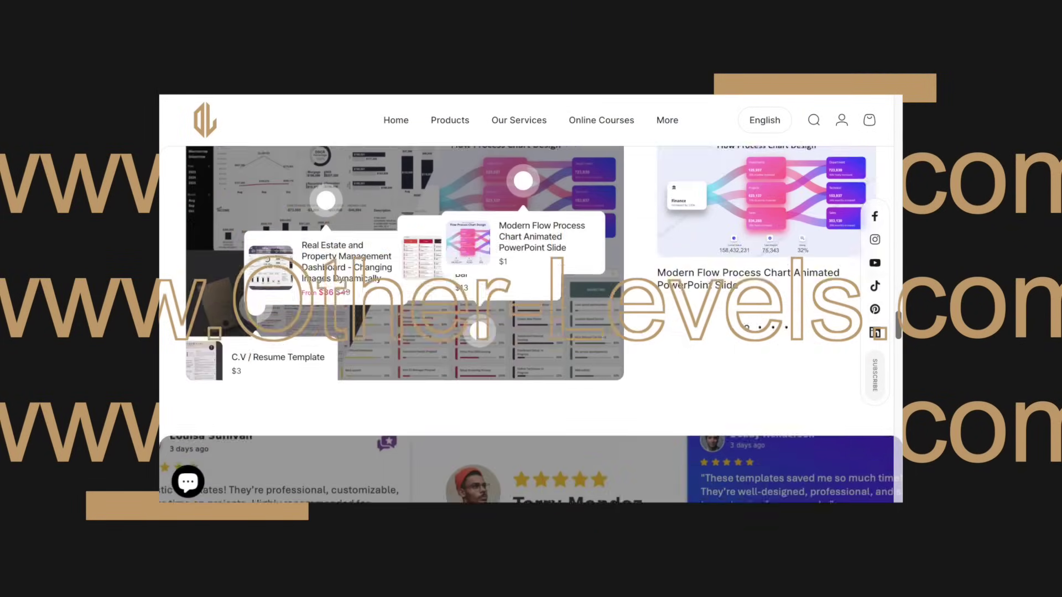
{"action": "scroll", "coordinate": [531, 310], "scroll_direction": "down", "scroll_amount": 15}
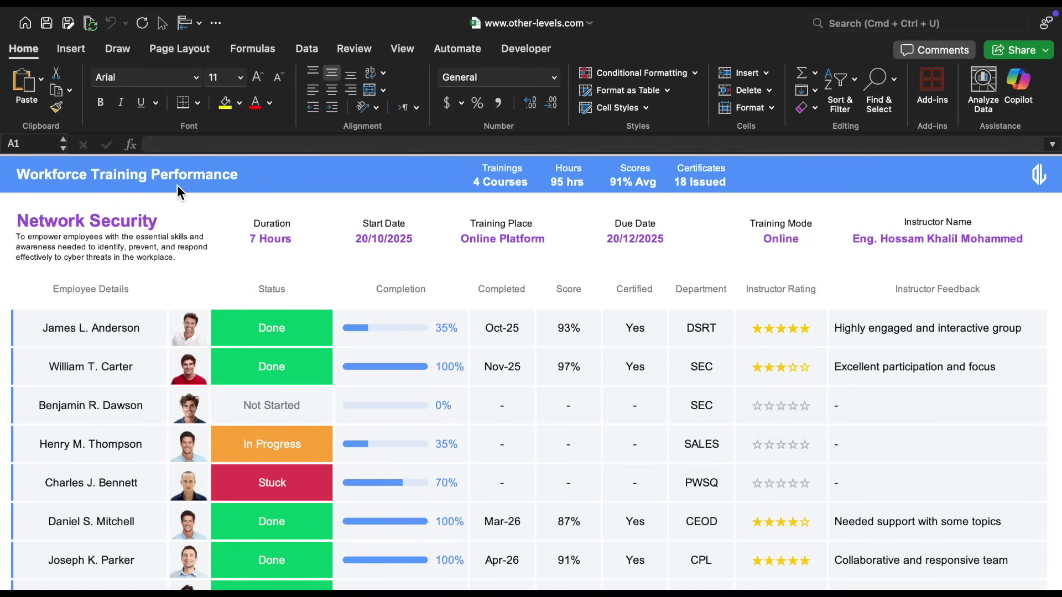
{"action": "left_click", "coordinate": [177, 191]}
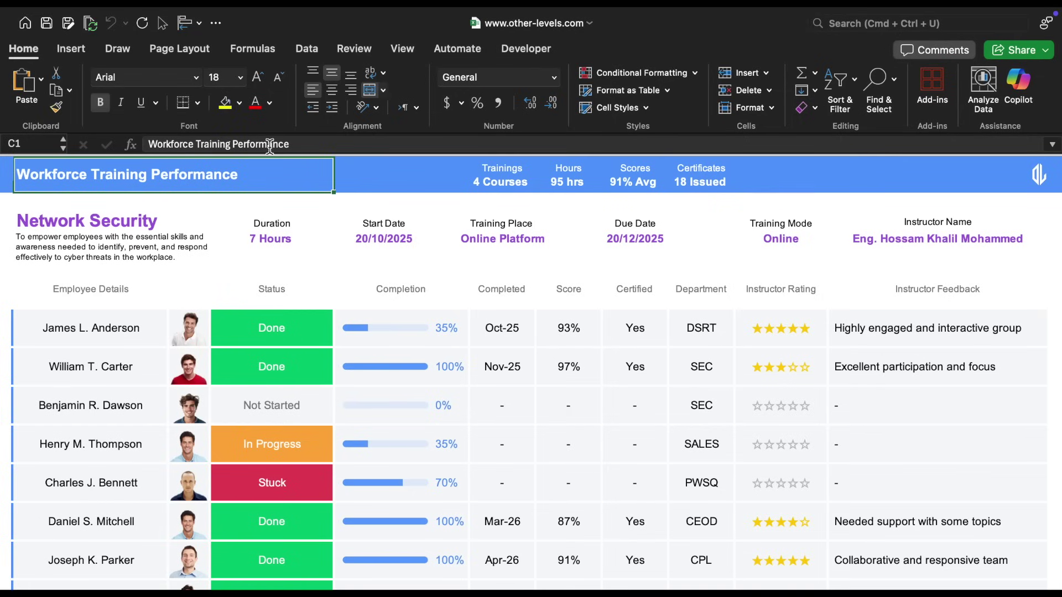
{"action": "left_click", "coordinate": [240, 103]}
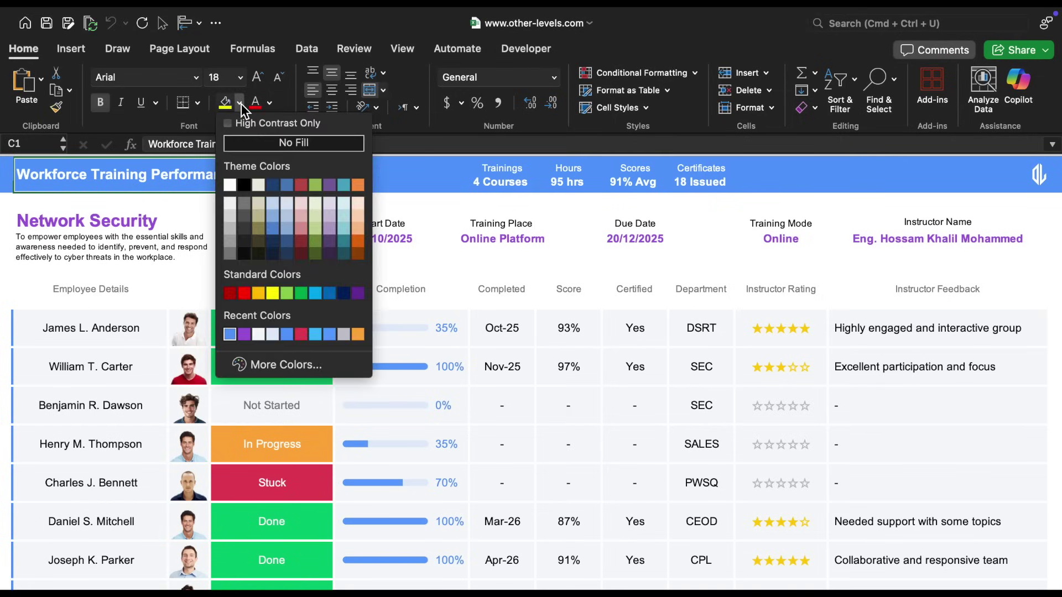
{"action": "left_click", "coordinate": [285, 365]}
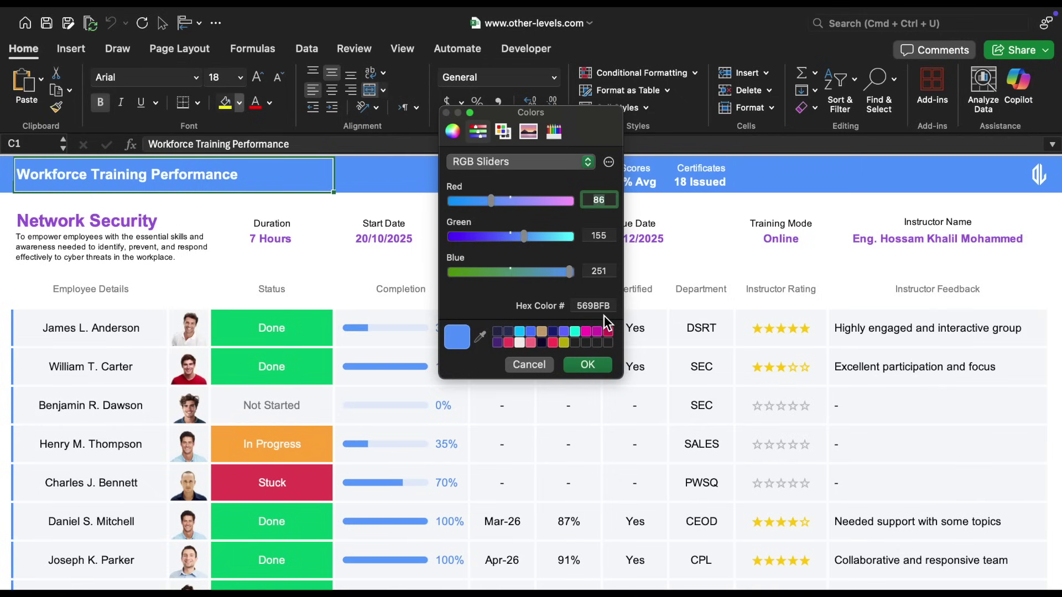
{"action": "left_click", "coordinate": [530, 364]}
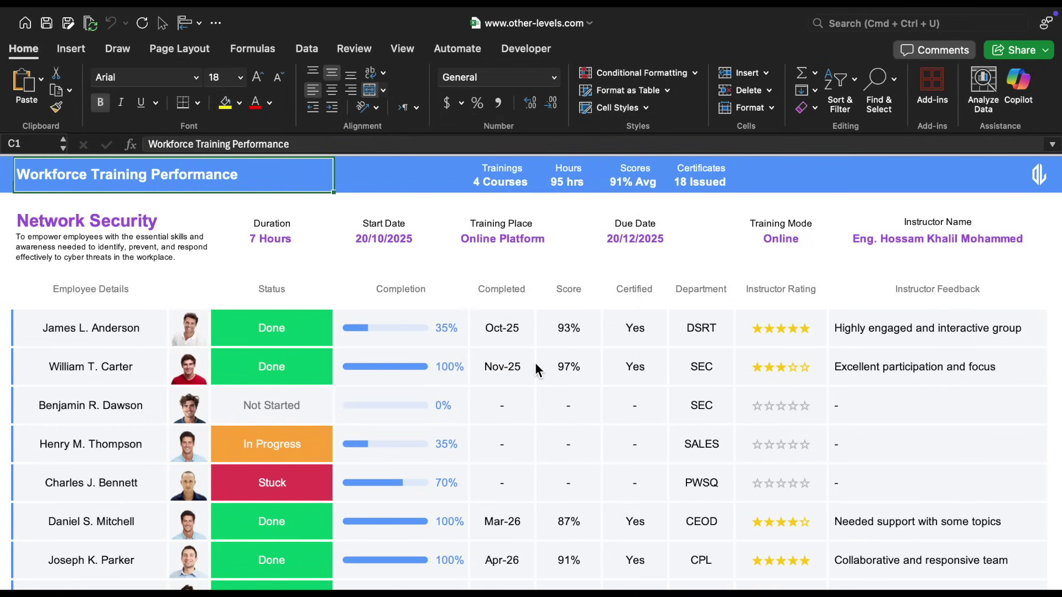
{"action": "left_click", "coordinate": [509, 172]}
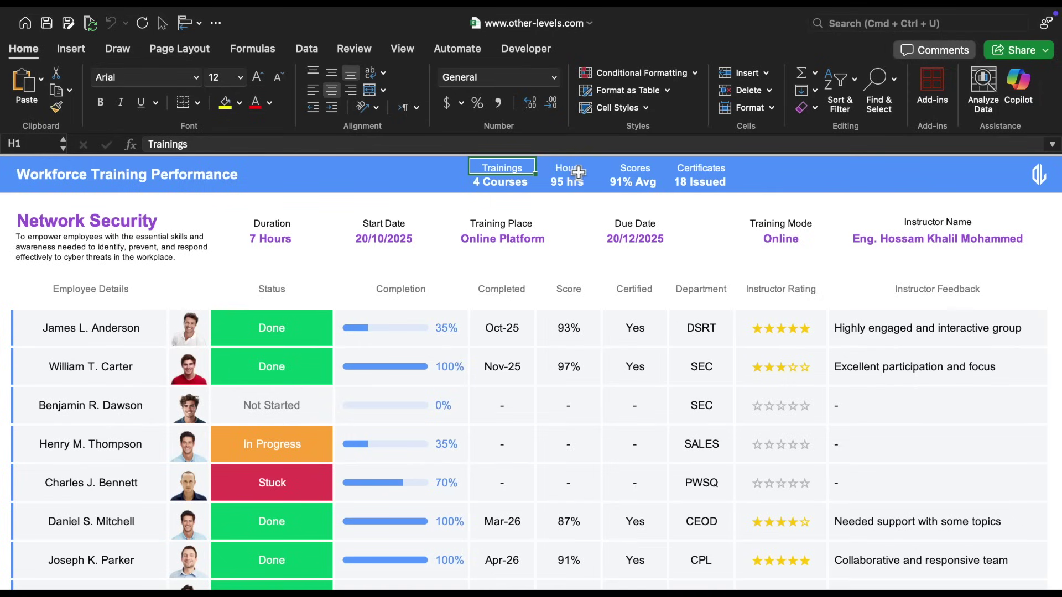
{"action": "left_click", "coordinate": [660, 172]}
{"action": "left_click", "coordinate": [718, 172]}
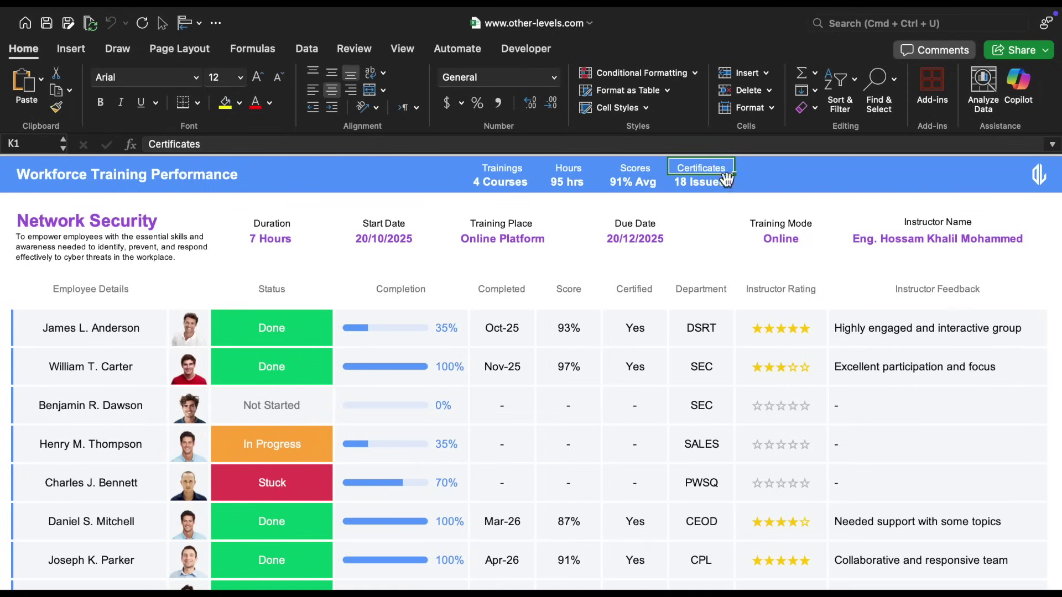
{"action": "left_click", "coordinate": [527, 187]}
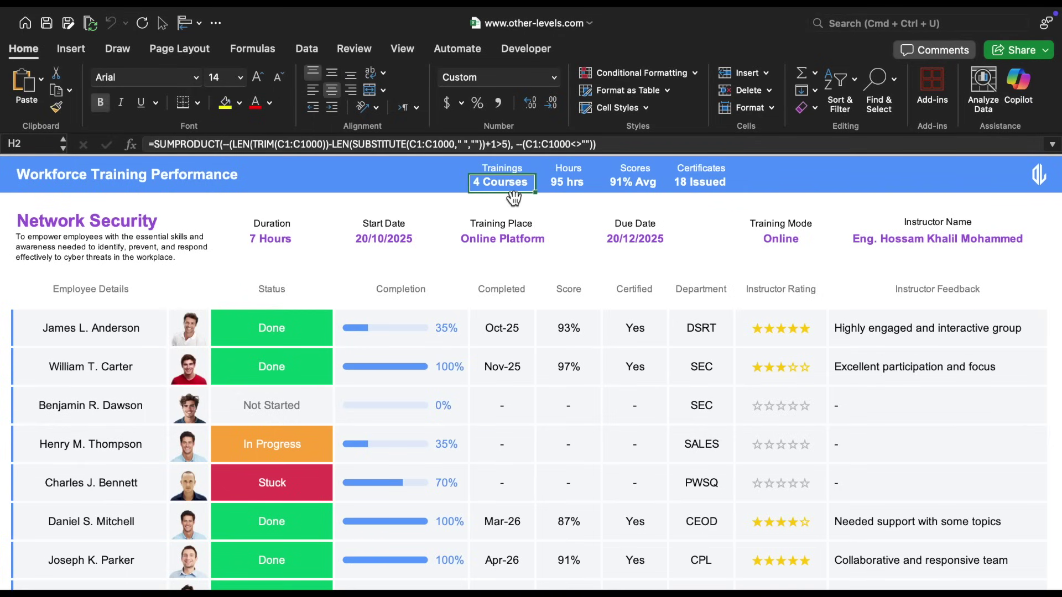
{"action": "left_click", "coordinate": [636, 143]}
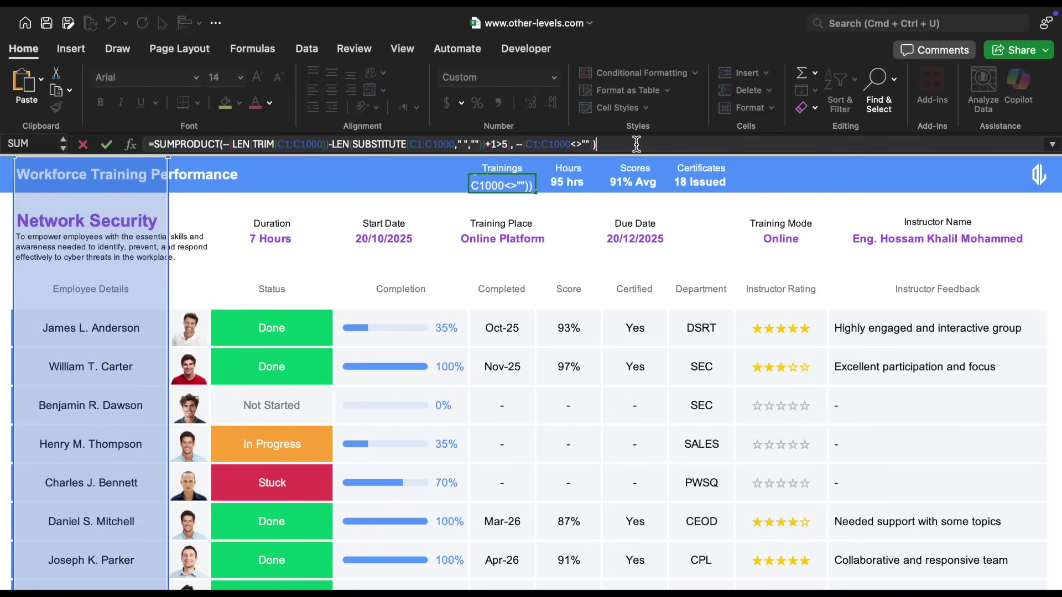
{"action": "key", "text": "Return"}
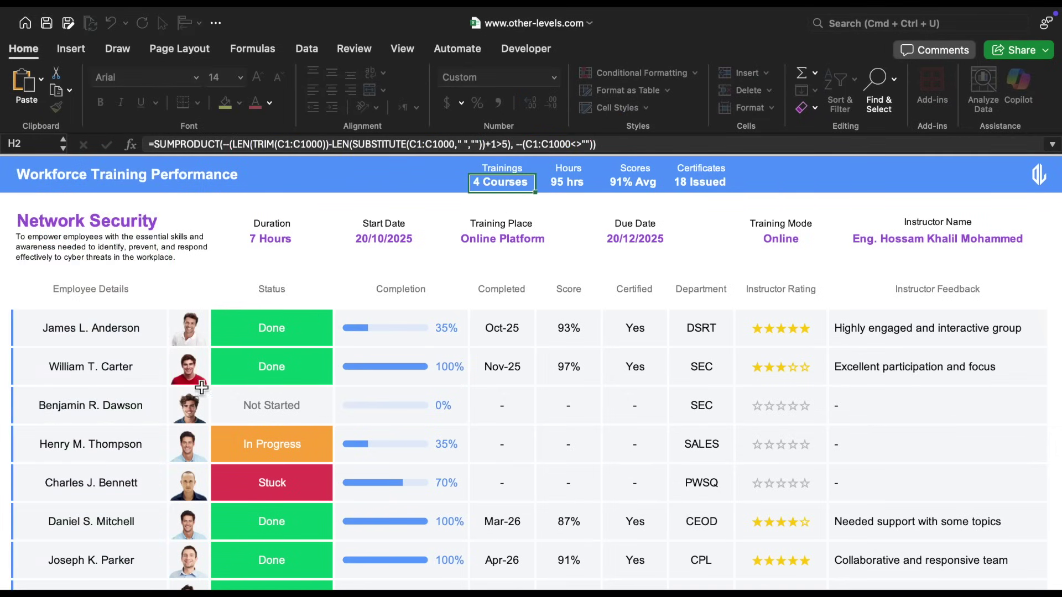
{"action": "scroll", "coordinate": [167, 414], "scroll_direction": "down", "scroll_amount": 15}
{"action": "scroll", "coordinate": [167, 415], "scroll_direction": "down", "scroll_amount": 15}
{"action": "scroll", "coordinate": [167, 415], "scroll_direction": "up", "scroll_amount": 12}
{"action": "scroll", "coordinate": [167, 414], "scroll_direction": "up", "scroll_amount": 20}
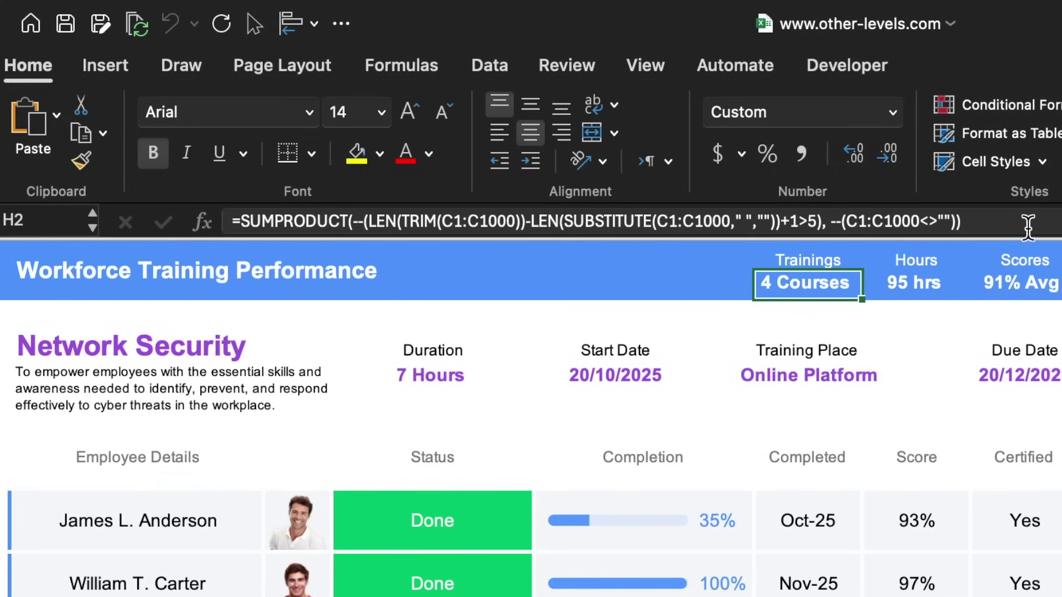
{"action": "left_click", "coordinate": [1029, 224]}
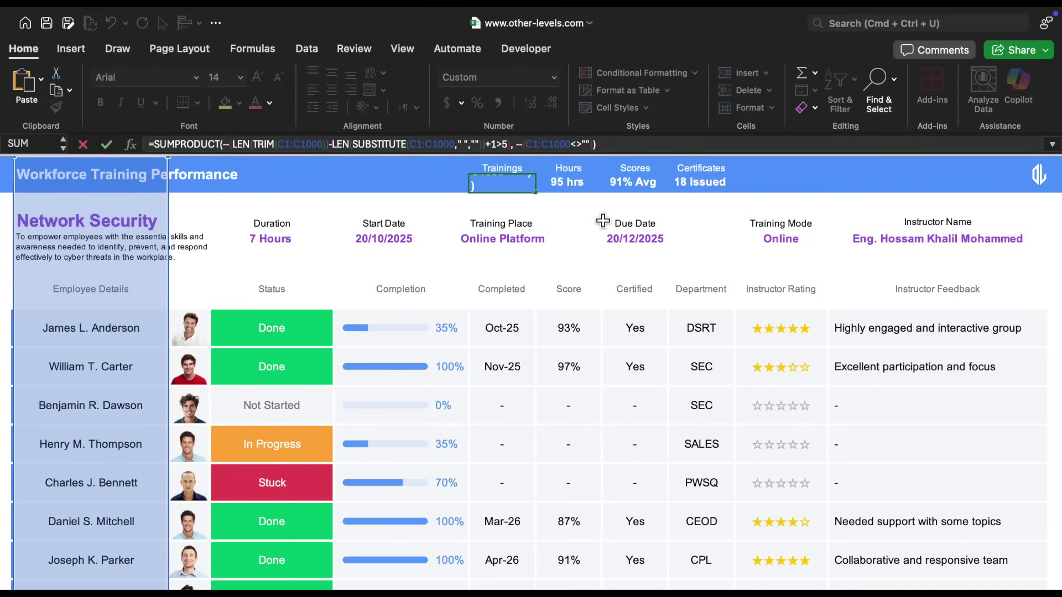
{"action": "key", "text": "Return"}
{"action": "scroll", "coordinate": [407, 331], "scroll_direction": "down", "scroll_amount": 5}
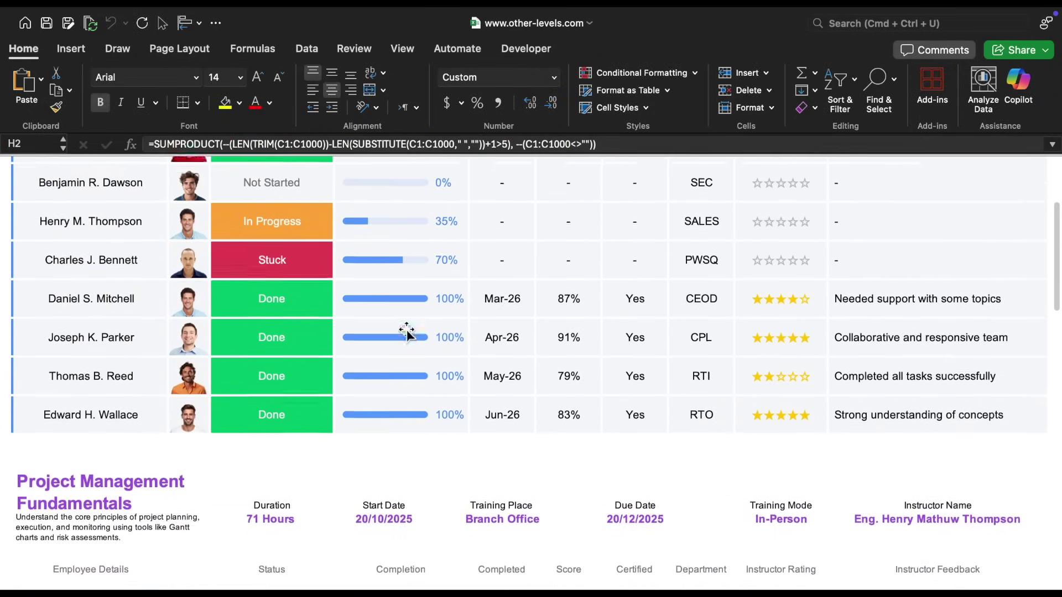
{"action": "scroll", "coordinate": [407, 331], "scroll_direction": "up", "scroll_amount": 5}
{"action": "left_click", "coordinate": [598, 187]}
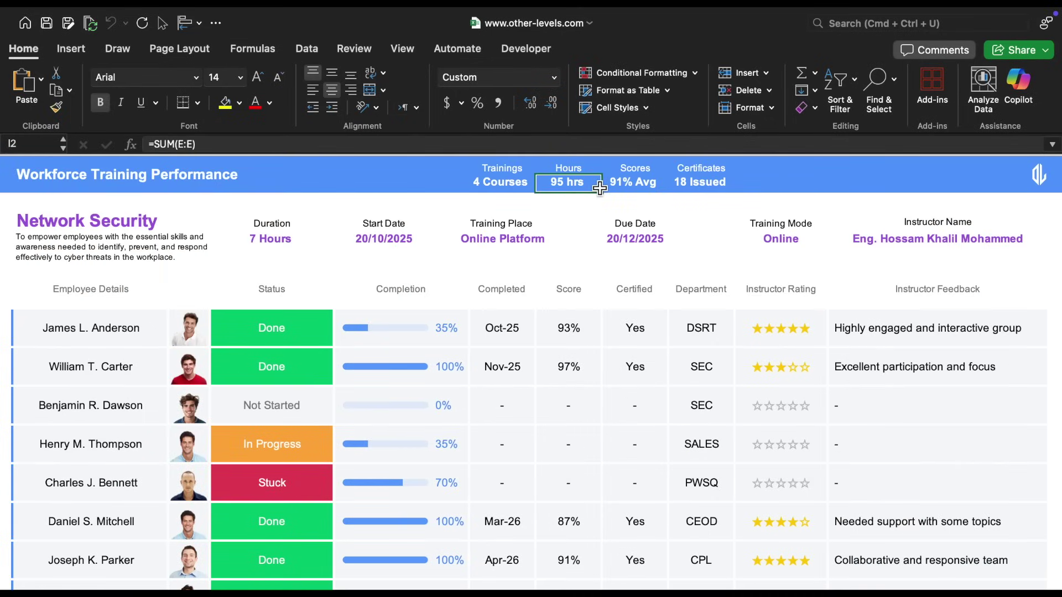
{"action": "left_click", "coordinate": [468, 146]}
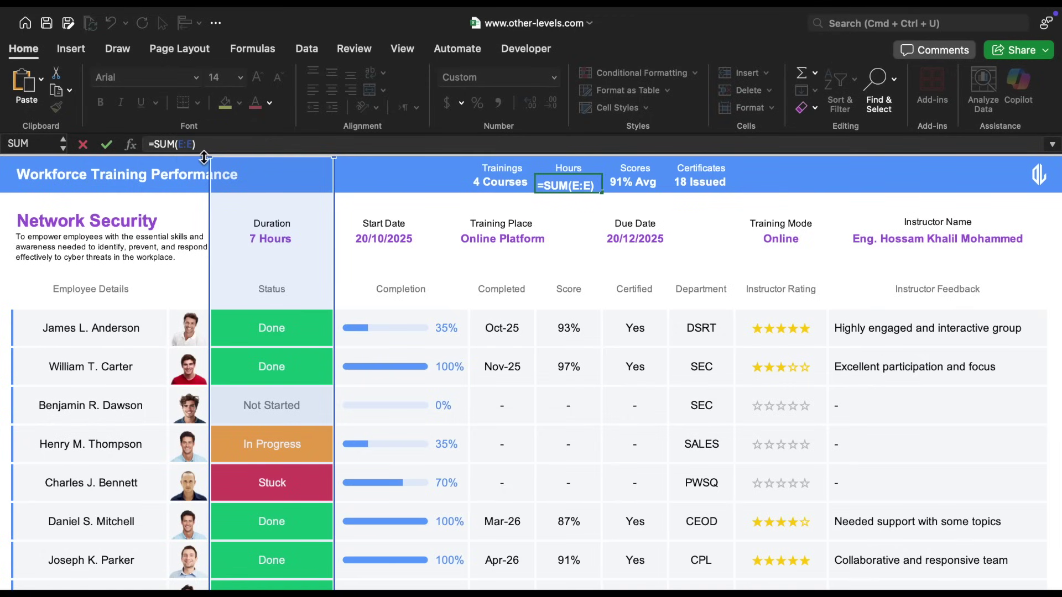
{"action": "scroll", "coordinate": [287, 331], "scroll_direction": "down", "scroll_amount": 10}
{"action": "scroll", "coordinate": [291, 332], "scroll_direction": "down", "scroll_amount": 10}
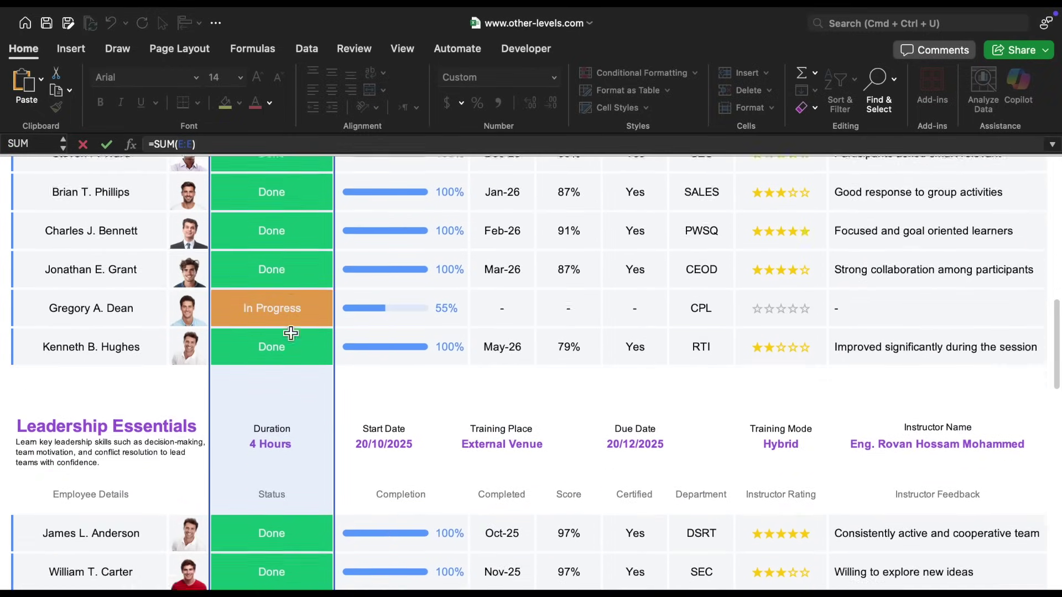
{"action": "scroll", "coordinate": [292, 332], "scroll_direction": "up", "scroll_amount": 20}
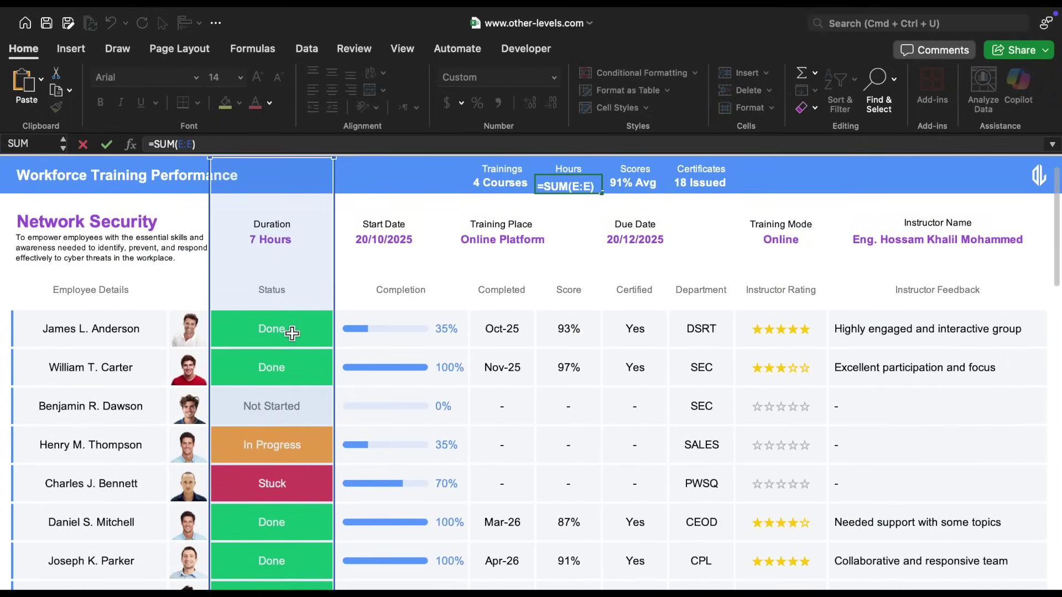
{"action": "key", "text": "Return"}
{"action": "left_click", "coordinate": [303, 243]}
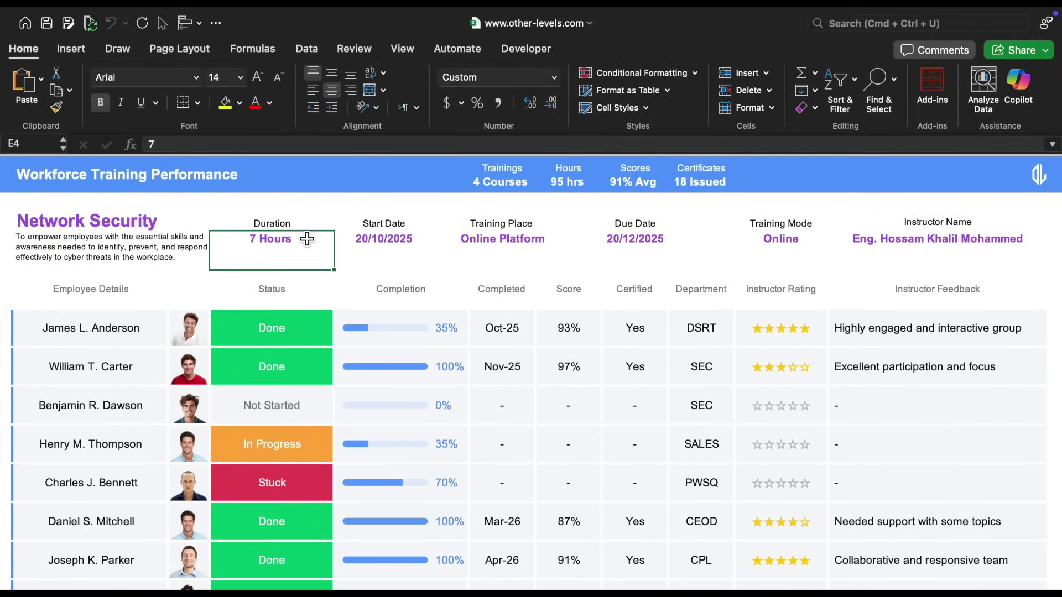
{"action": "scroll", "coordinate": [308, 343], "scroll_direction": "down", "scroll_amount": 5}
{"action": "left_click", "coordinate": [304, 469]}
{"action": "scroll", "coordinate": [304, 469], "scroll_direction": "down", "scroll_amount": 5}
{"action": "left_click", "coordinate": [306, 408]}
{"action": "scroll", "coordinate": [306, 407], "scroll_direction": "up", "scroll_amount": 15}
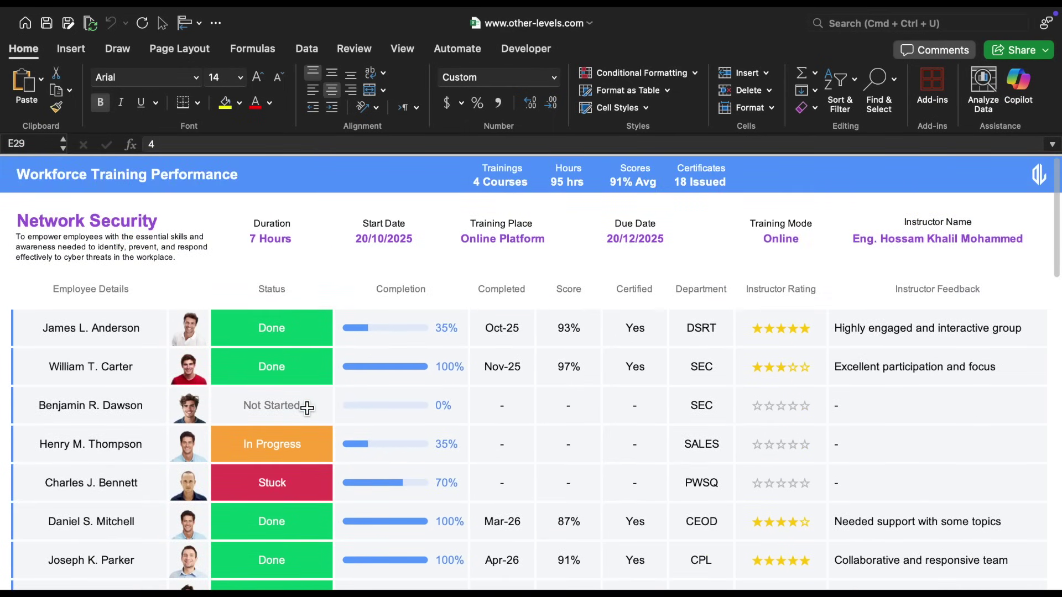
{"action": "left_click", "coordinate": [655, 191]}
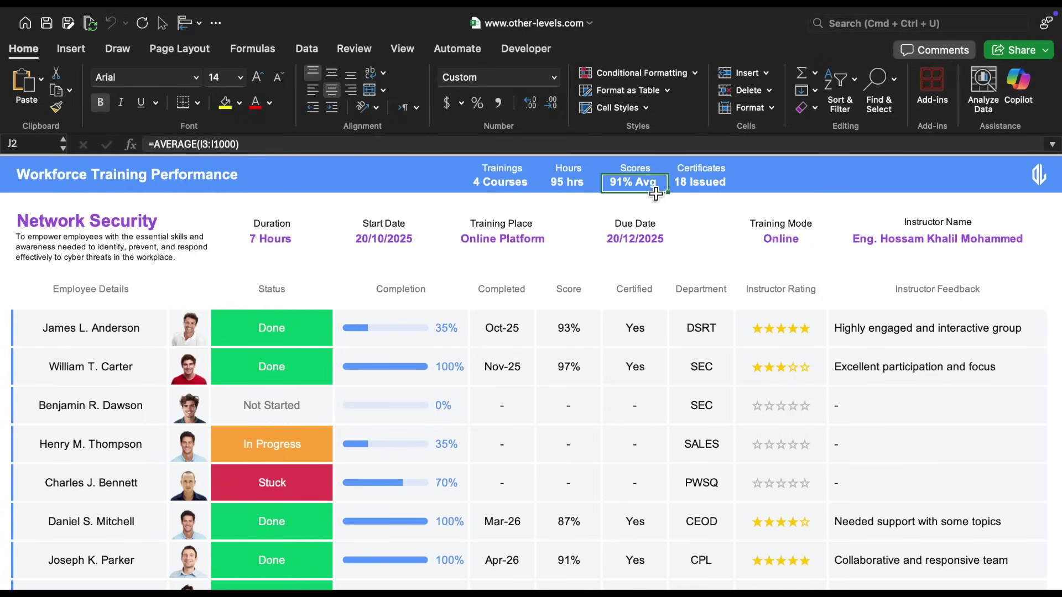
{"action": "left_click", "coordinate": [602, 144]}
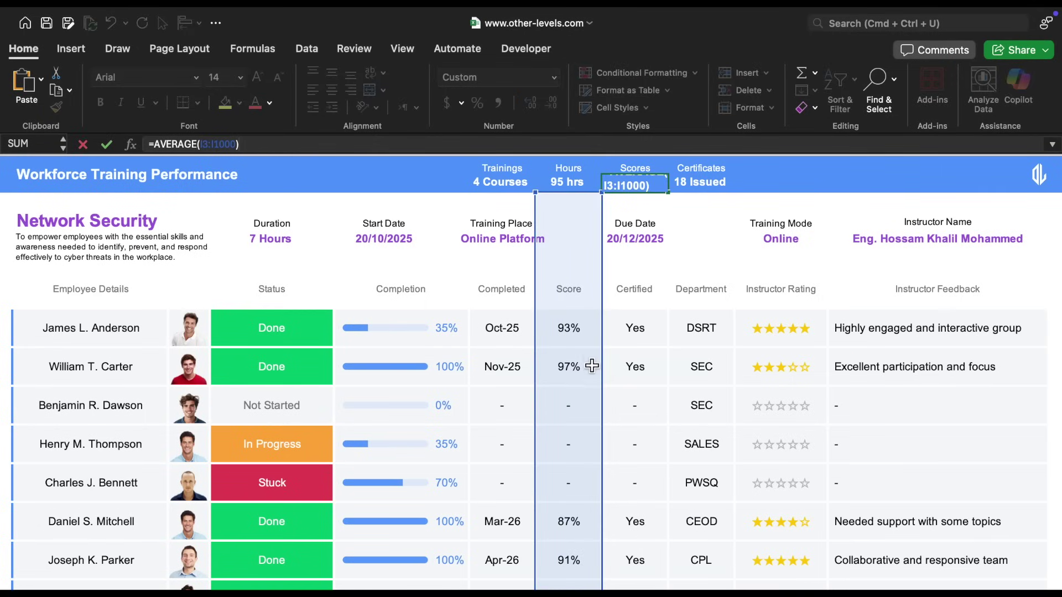
{"action": "scroll", "coordinate": [592, 376], "scroll_direction": "down", "scroll_amount": 3}
{"action": "scroll", "coordinate": [592, 379], "scroll_direction": "down", "scroll_amount": 15}
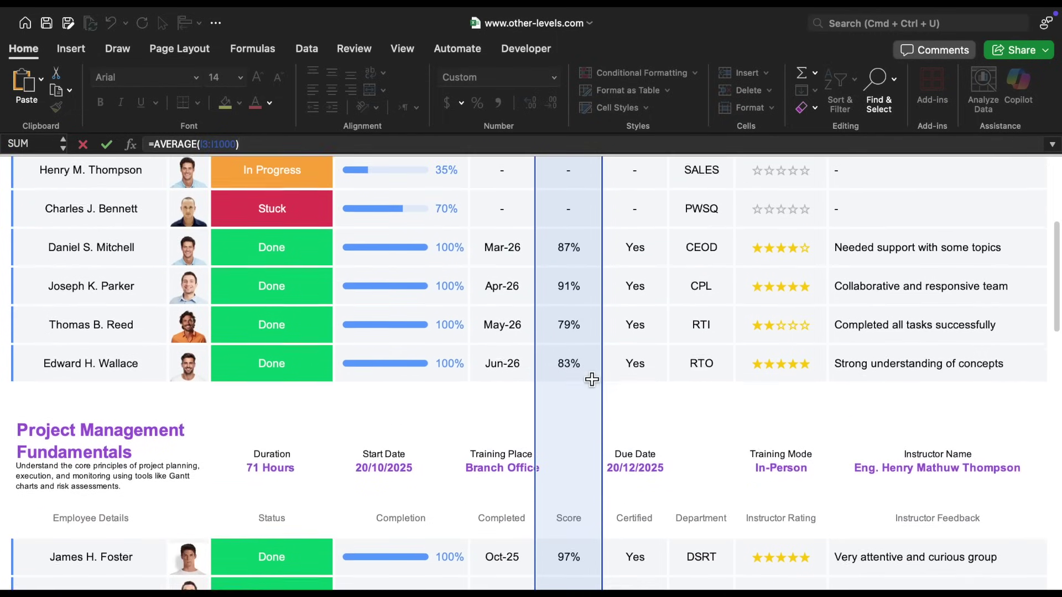
{"action": "scroll", "coordinate": [592, 379], "scroll_direction": "down", "scroll_amount": 5}
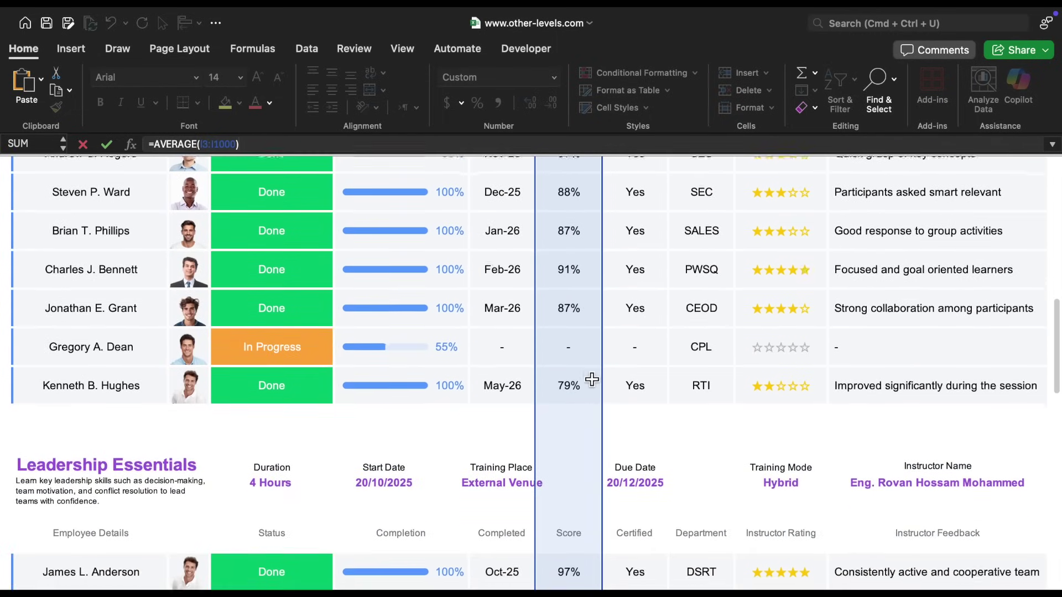
{"action": "scroll", "coordinate": [591, 379], "scroll_direction": "up", "scroll_amount": 20}
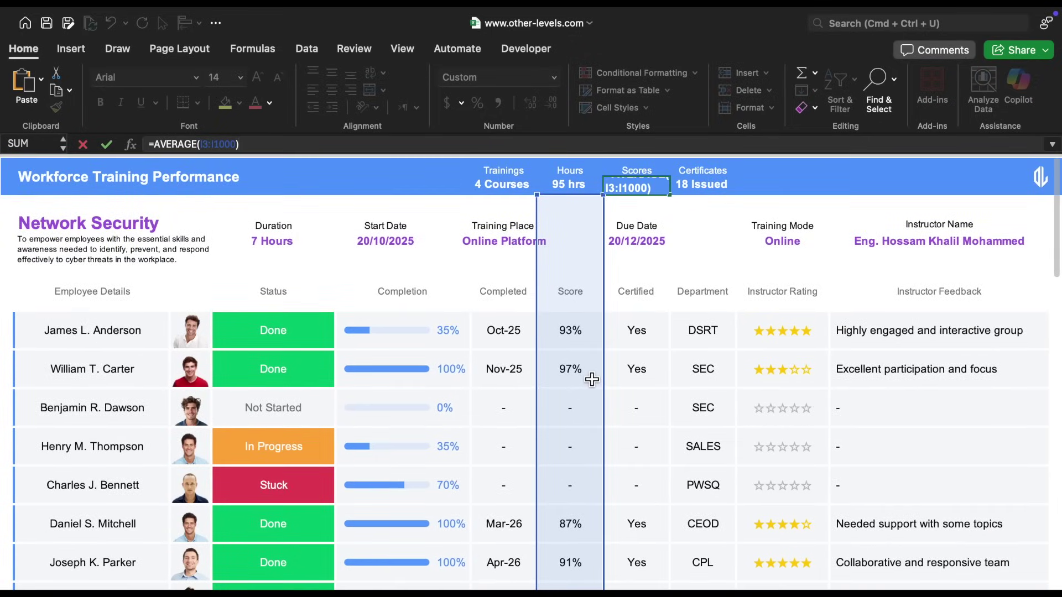
{"action": "left_click", "coordinate": [725, 190]}
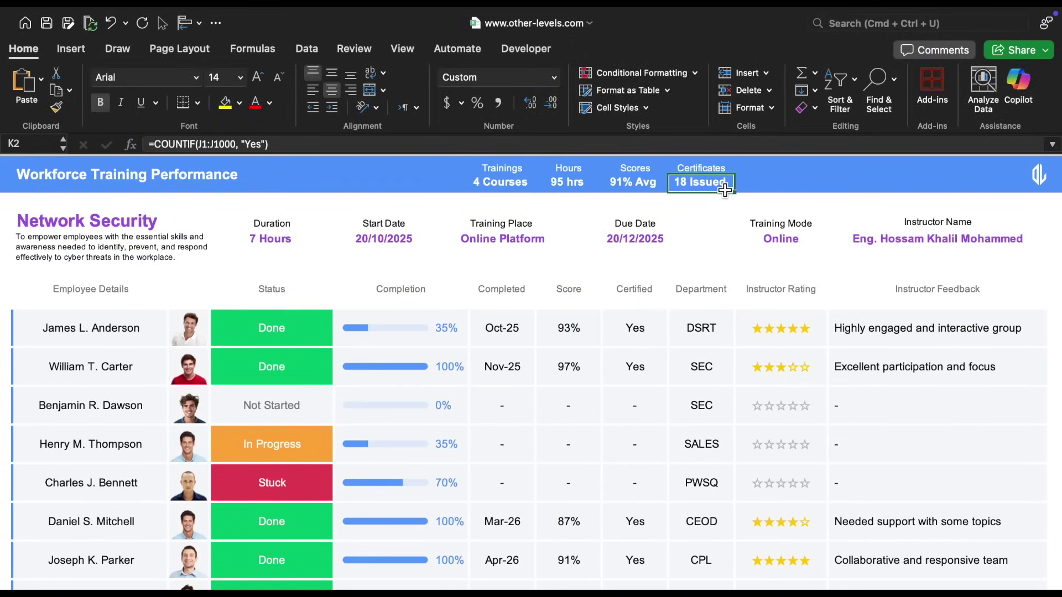
{"action": "left_click", "coordinate": [634, 145]}
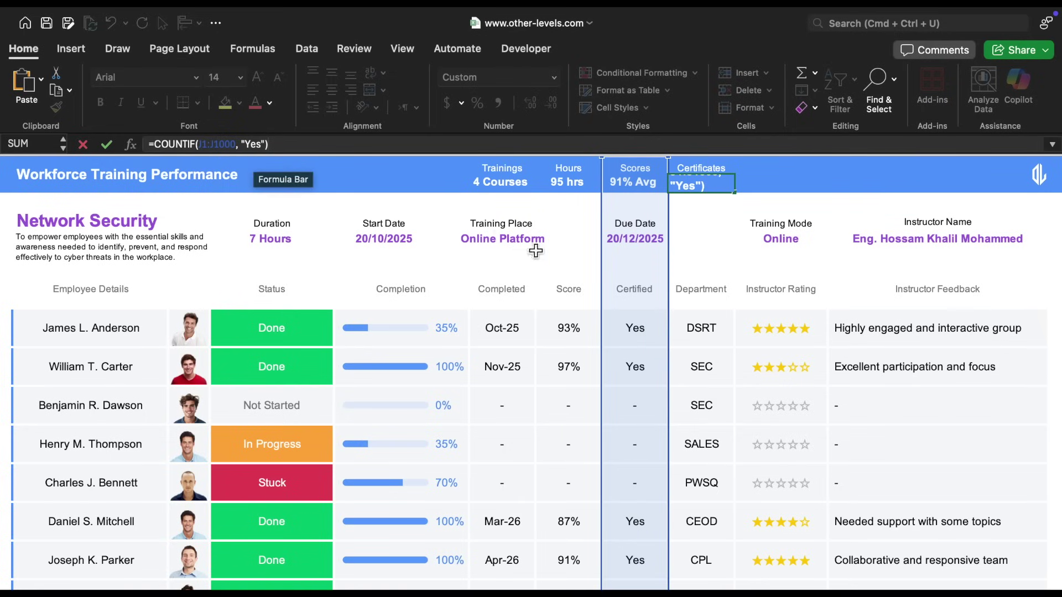
{"action": "scroll", "coordinate": [662, 337], "scroll_direction": "down", "scroll_amount": 10}
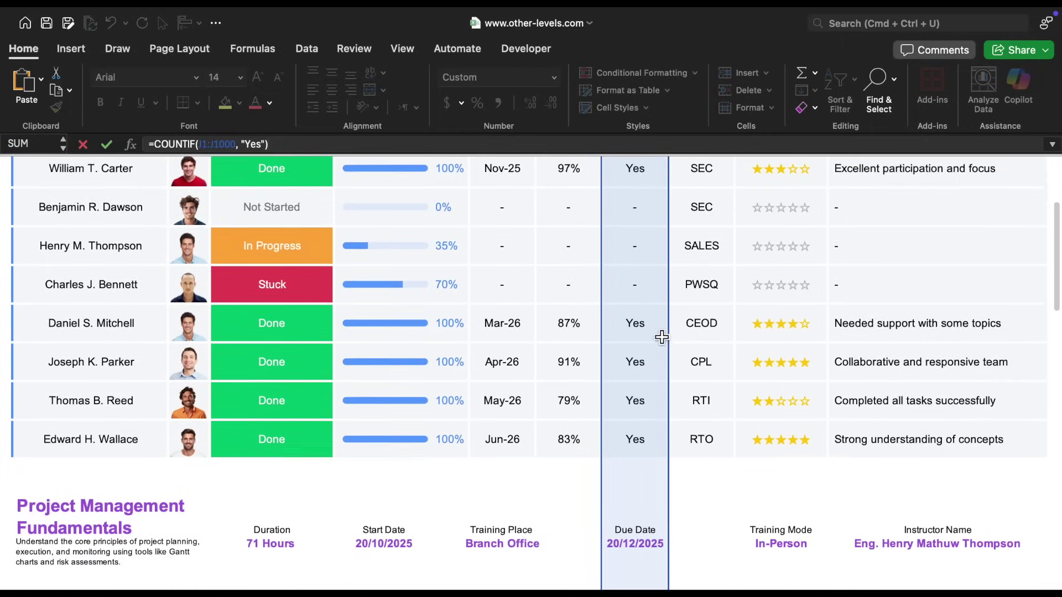
{"action": "scroll", "coordinate": [661, 337], "scroll_direction": "down", "scroll_amount": 5}
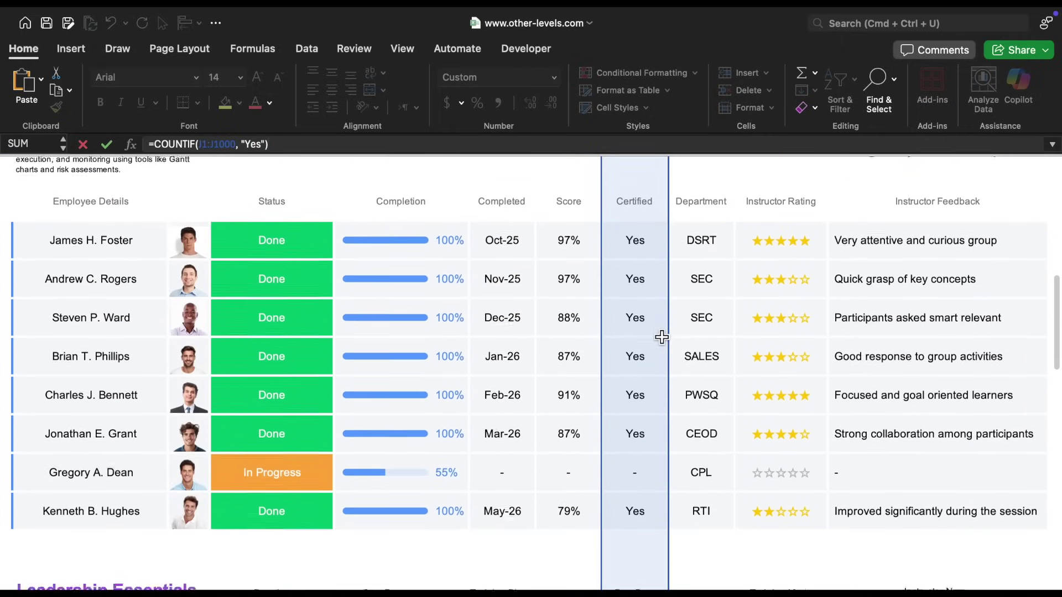
{"action": "scroll", "coordinate": [662, 460], "scroll_direction": "up", "scroll_amount": 12}
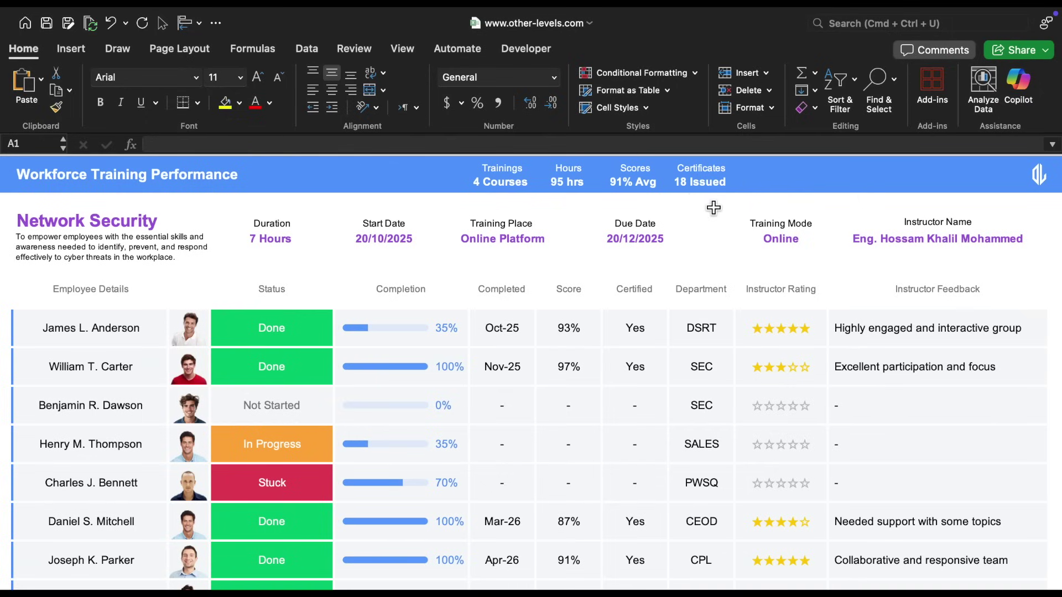
{"action": "left_click", "coordinate": [1039, 184]}
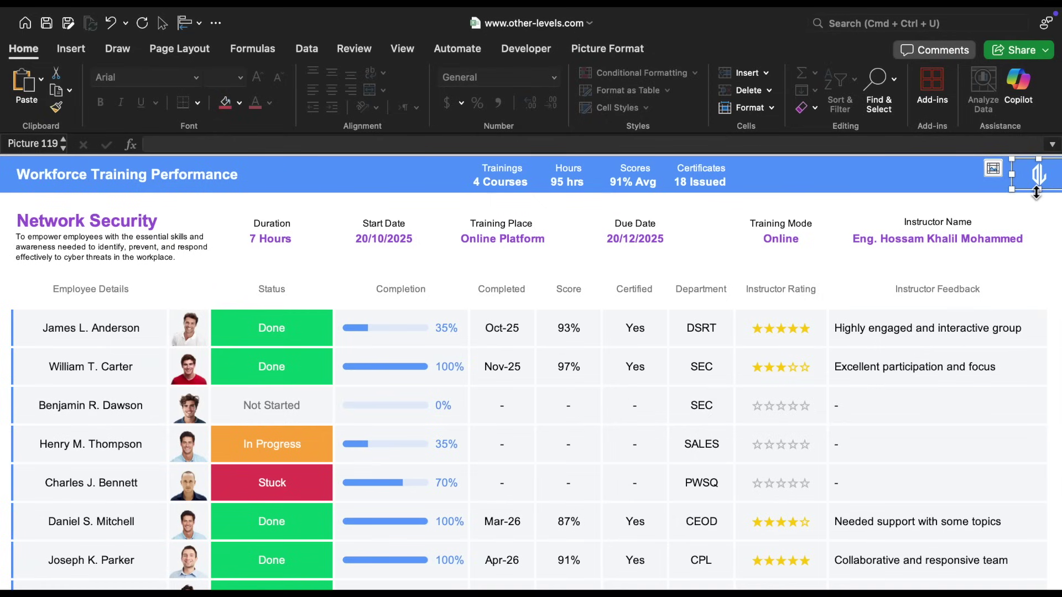
{"action": "key", "text": "Escape"}
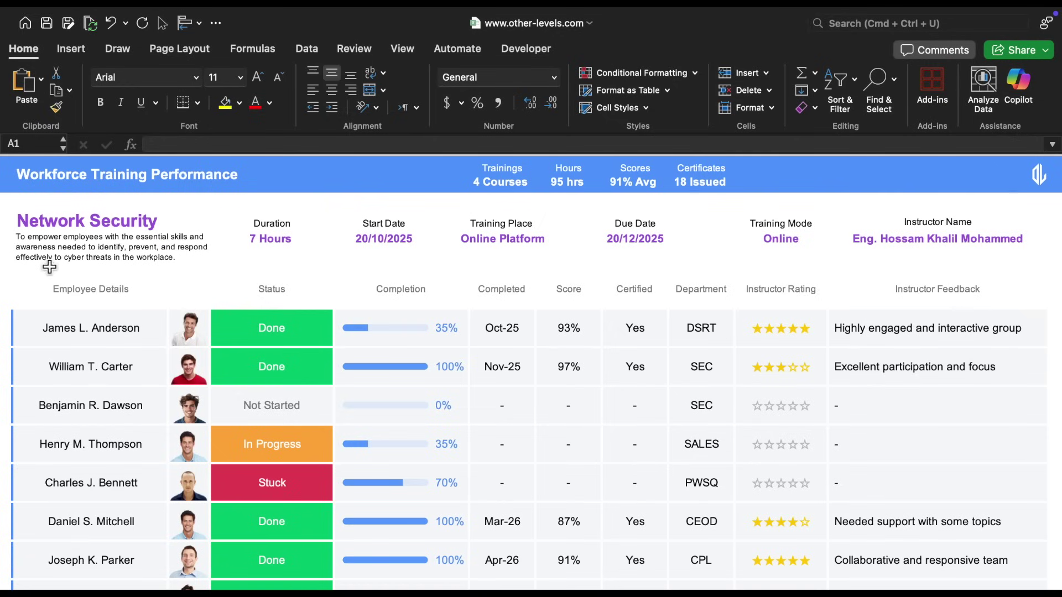
{"action": "left_click", "coordinate": [113, 226]}
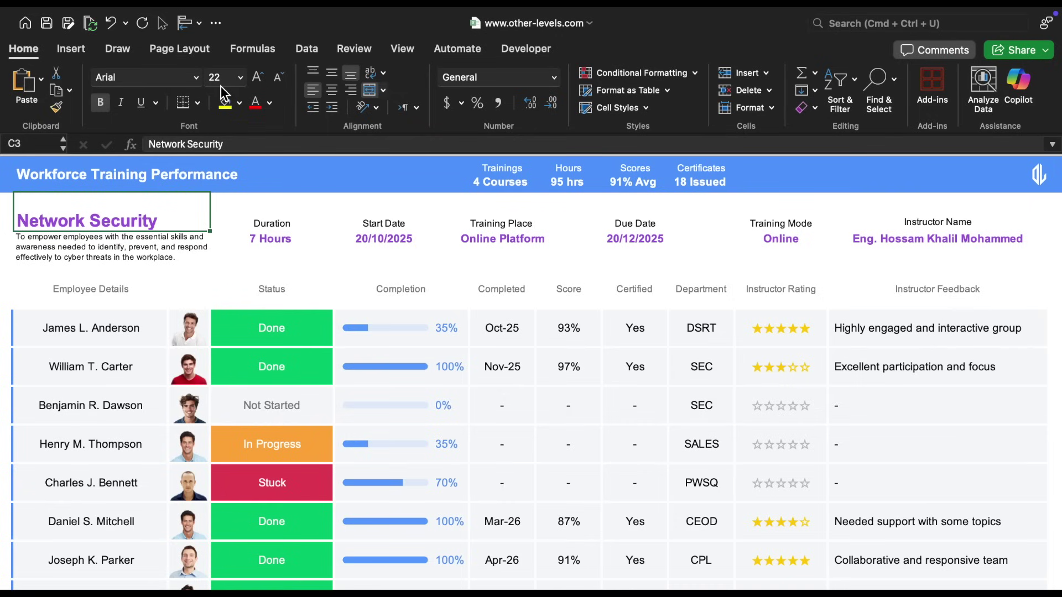
{"action": "left_click", "coordinate": [270, 103]}
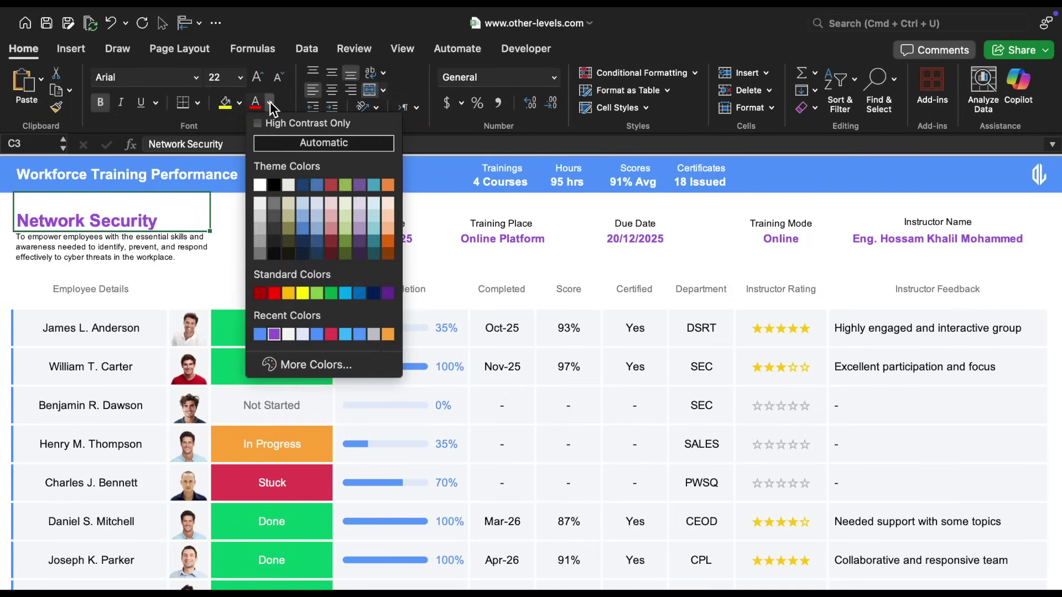
{"action": "left_click", "coordinate": [312, 364]}
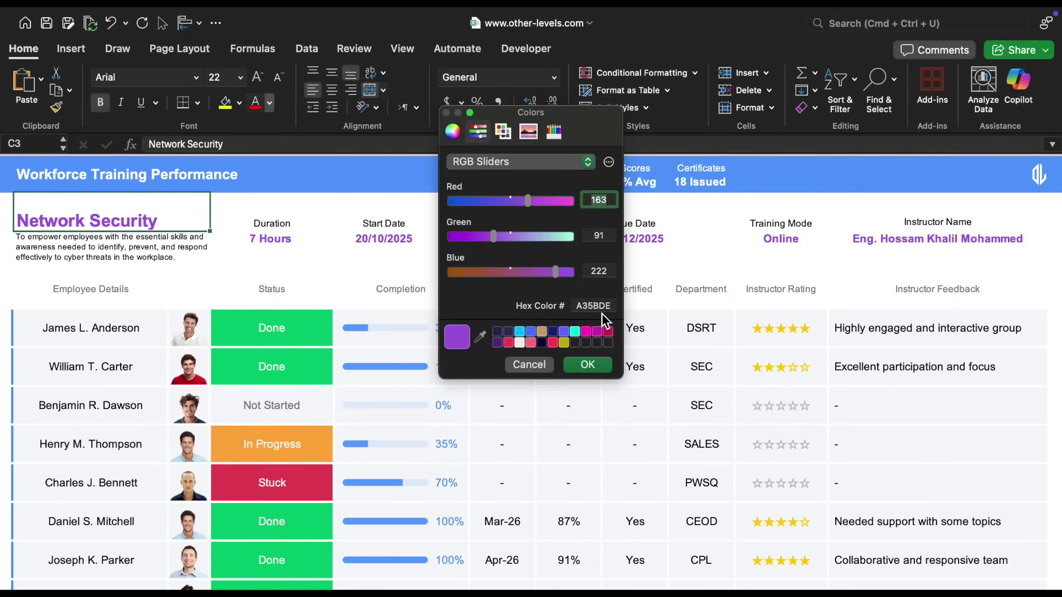
{"action": "left_click", "coordinate": [539, 364]}
{"action": "left_click", "coordinate": [189, 259]}
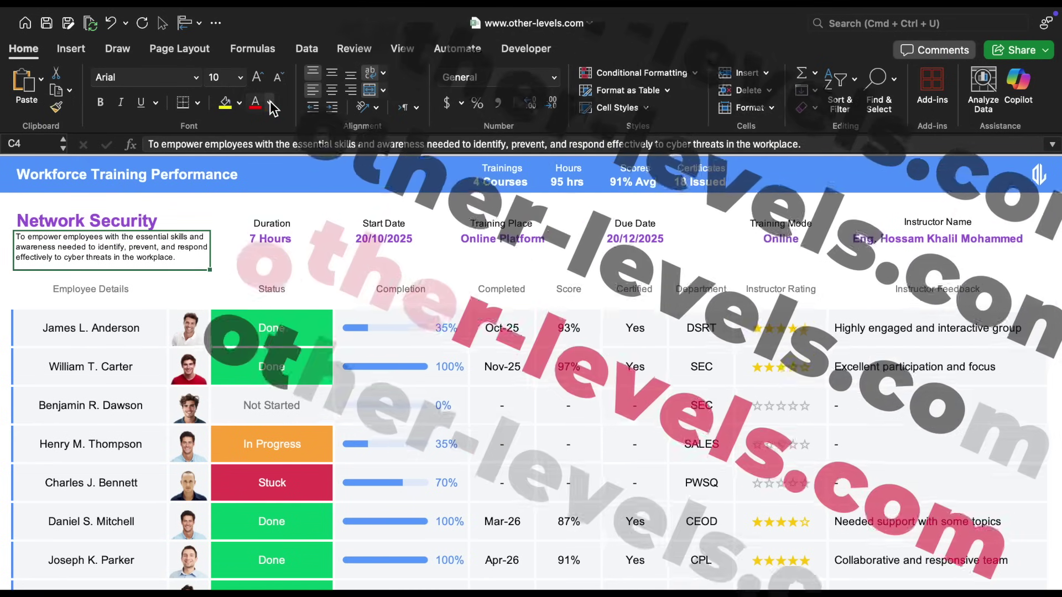
{"action": "left_click", "coordinate": [270, 101]}
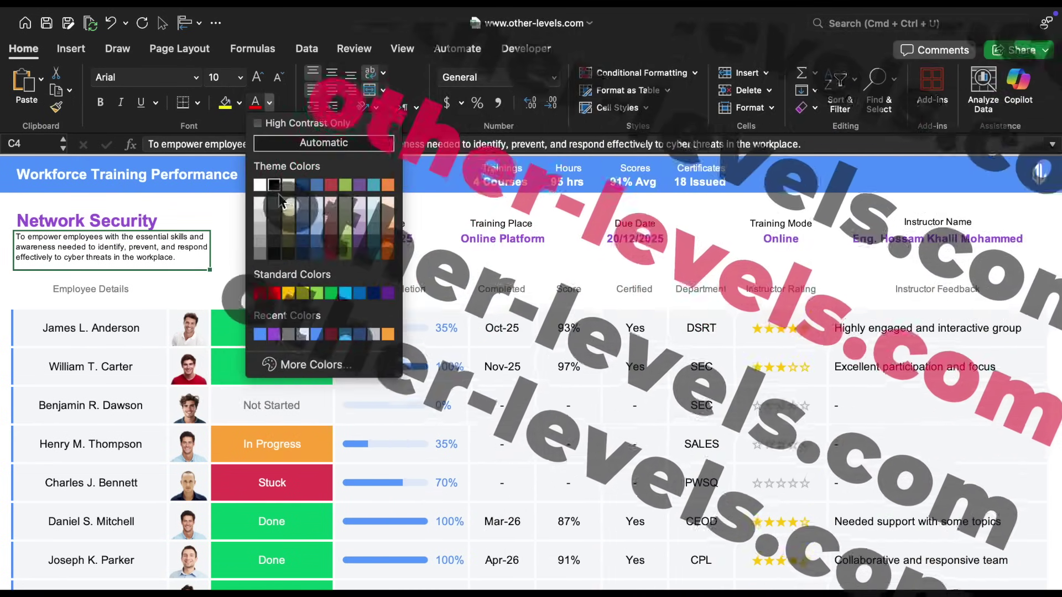
{"action": "key", "text": "Escape"}
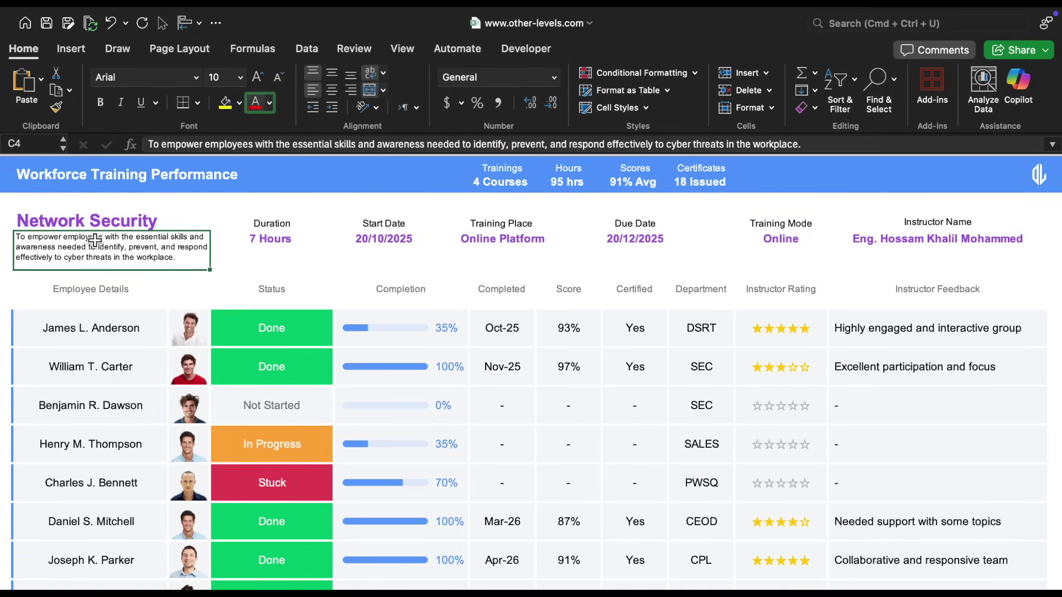
{"action": "left_click", "coordinate": [93, 226]}
{"action": "left_click", "coordinate": [115, 257]}
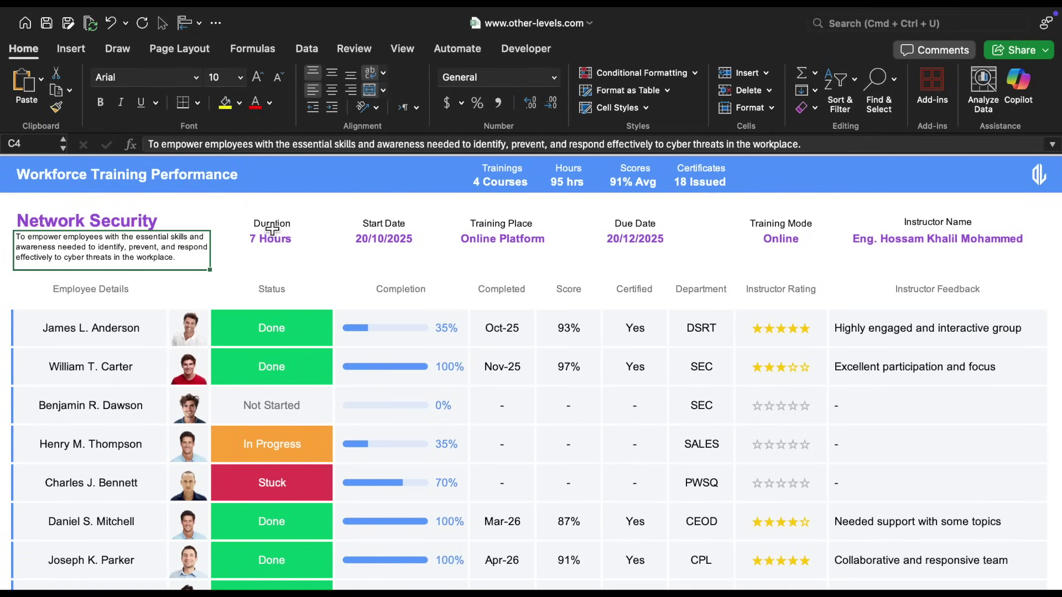
{"action": "left_click_drag", "start_coordinate": [272, 227], "coordinate": [872, 226]}
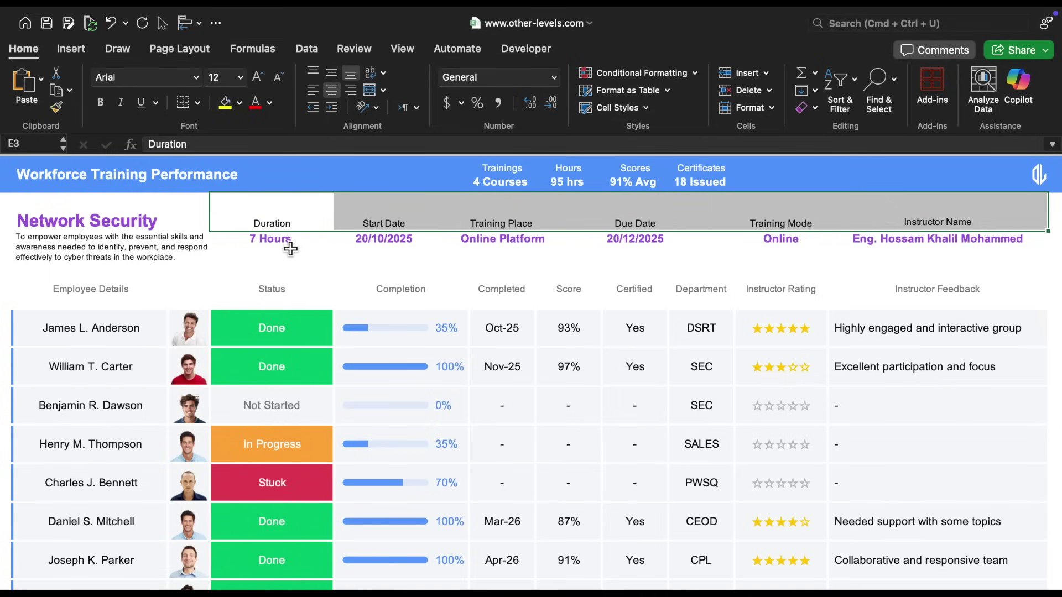
{"action": "left_click_drag", "start_coordinate": [290, 247], "coordinate": [707, 248]}
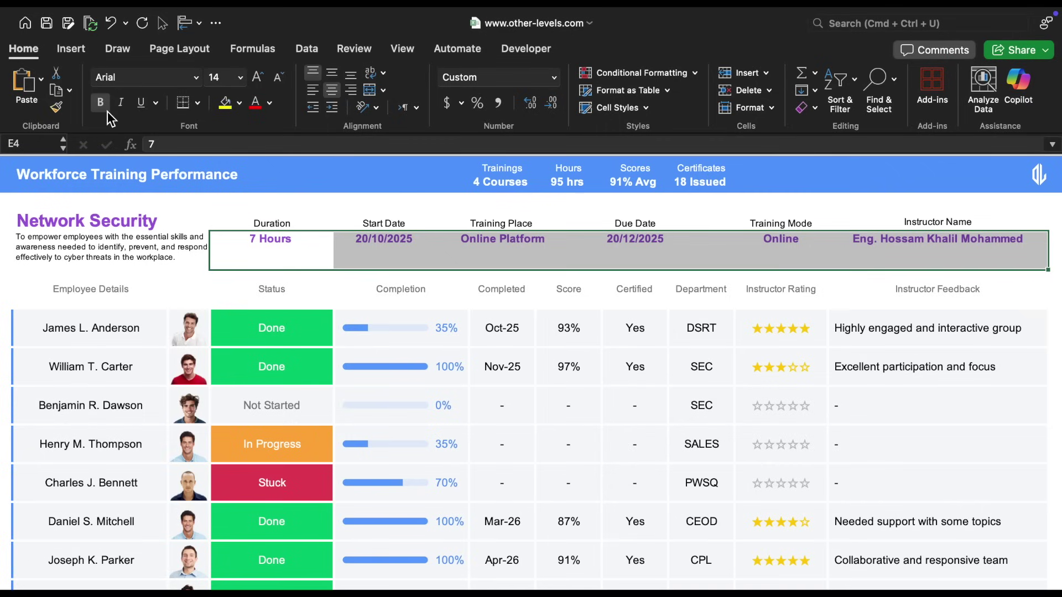
{"action": "left_click", "coordinate": [271, 102]}
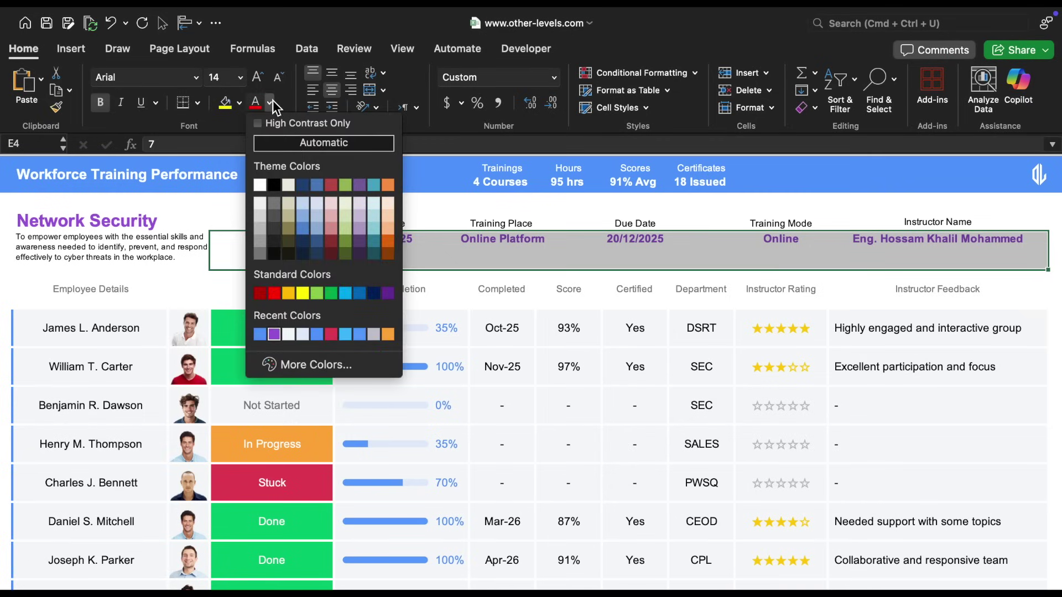
{"action": "left_click", "coordinate": [274, 343]}
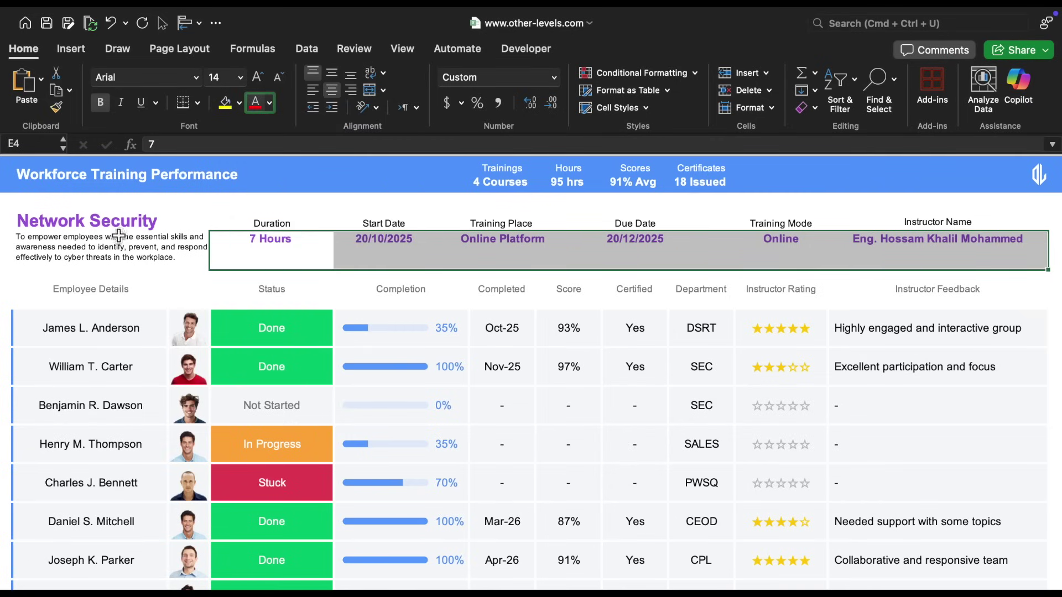
{"action": "left_click", "coordinate": [151, 300]}
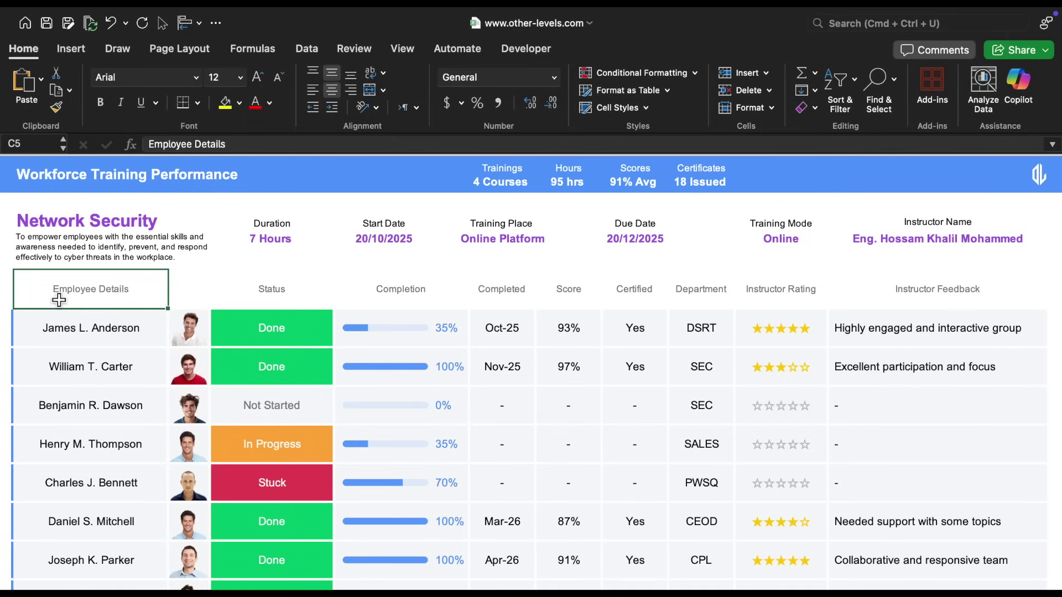
{"action": "left_click_drag", "start_coordinate": [65, 299], "coordinate": [953, 293]}
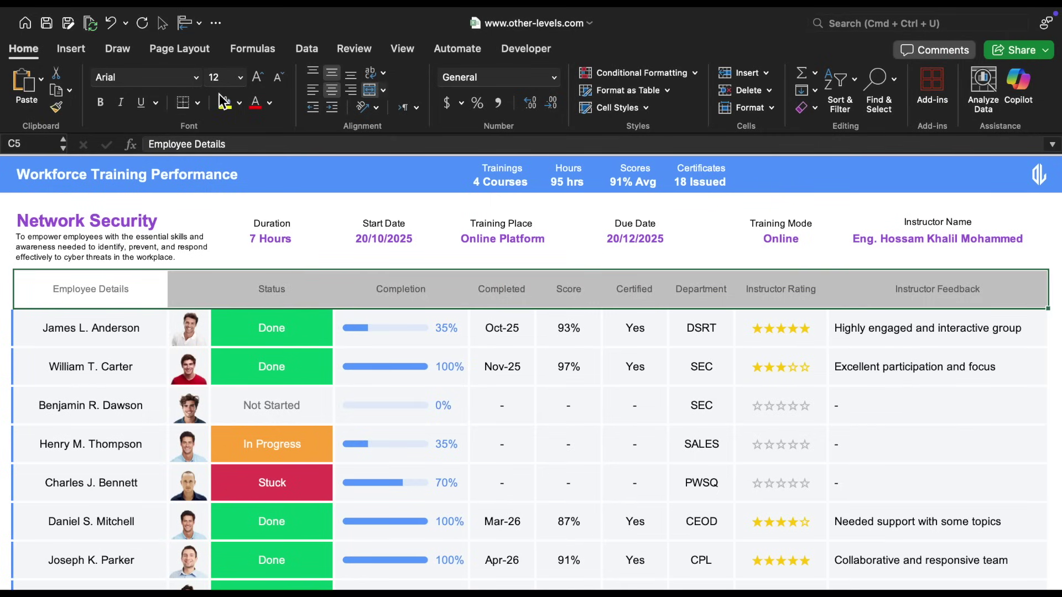
{"action": "left_click", "coordinate": [269, 103]}
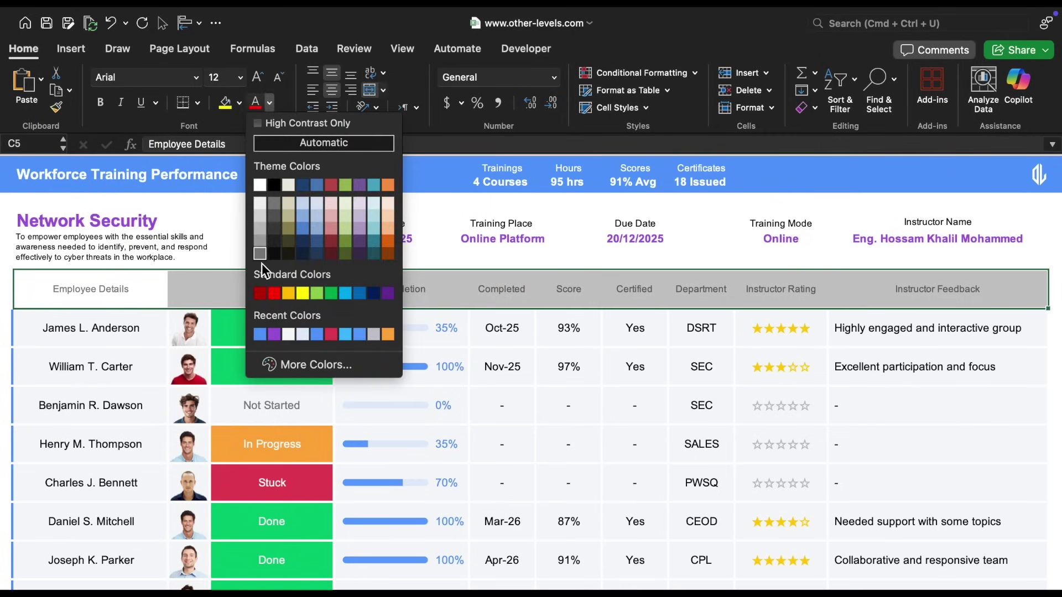
{"action": "left_click", "coordinate": [284, 363]}
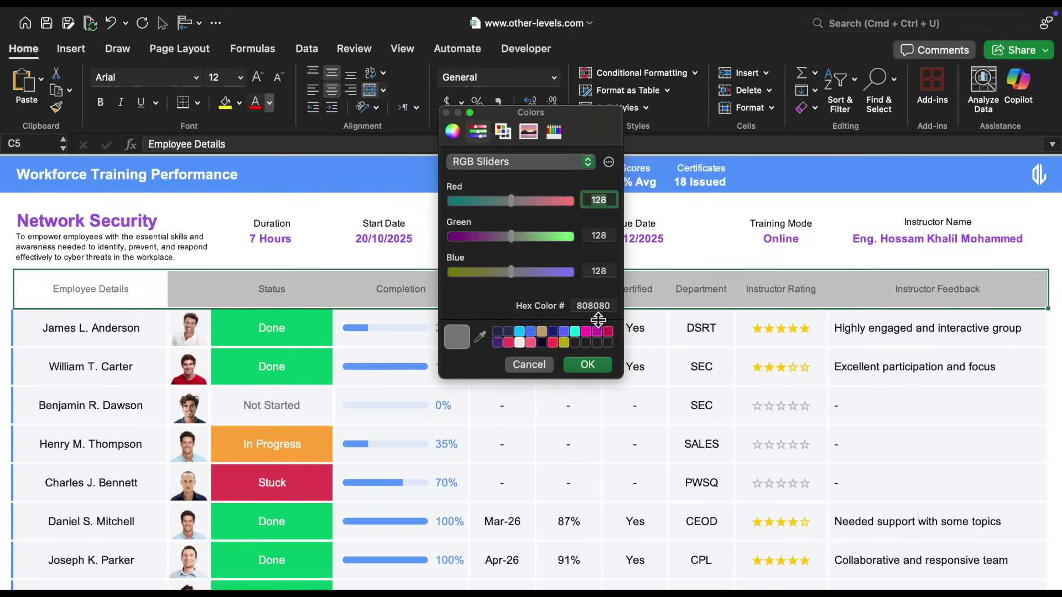
{"action": "left_click", "coordinate": [533, 365]}
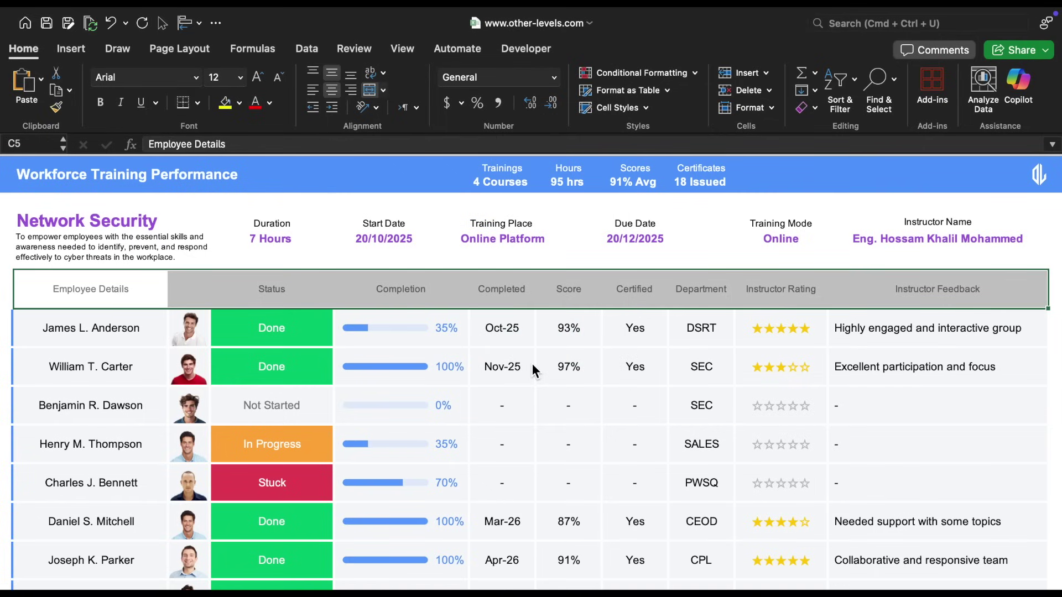
{"action": "left_click", "coordinate": [136, 336]}
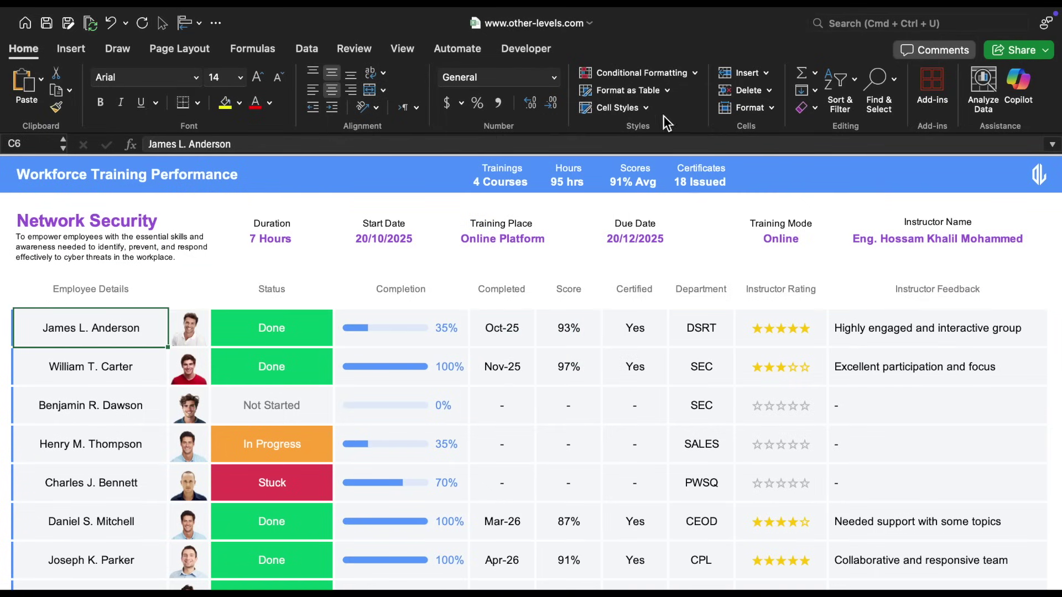
- Confirm a row height of 49 for the first employee row, then bring up View > Show
{"action": "left_click", "coordinate": [740, 111]}
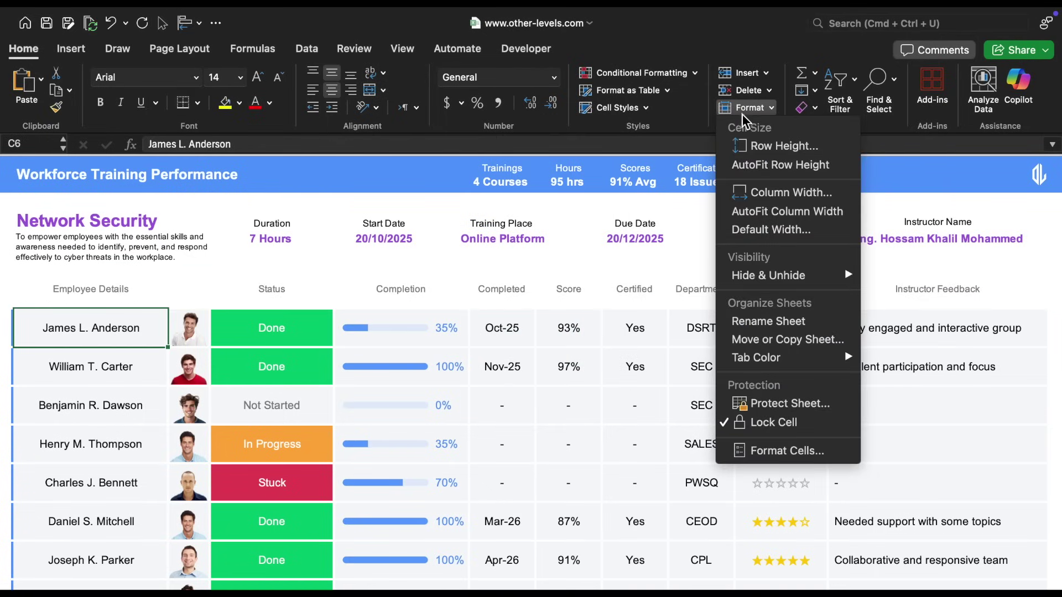
{"action": "left_click", "coordinate": [762, 145]}
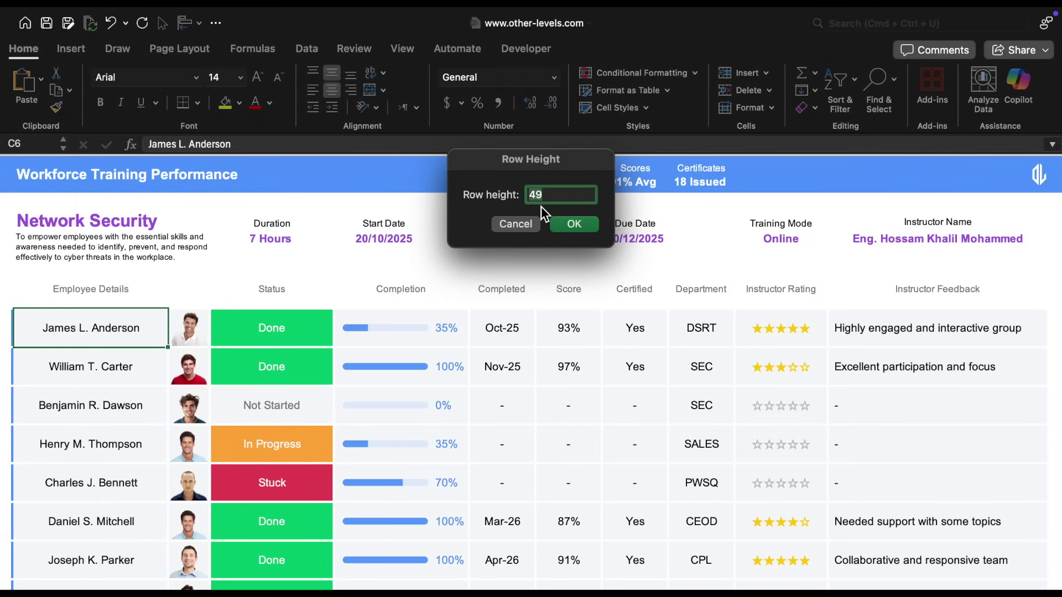
{"action": "key", "text": "Return"}
{"action": "left_click", "coordinate": [402, 48]}
{"action": "left_click", "coordinate": [399, 83]}
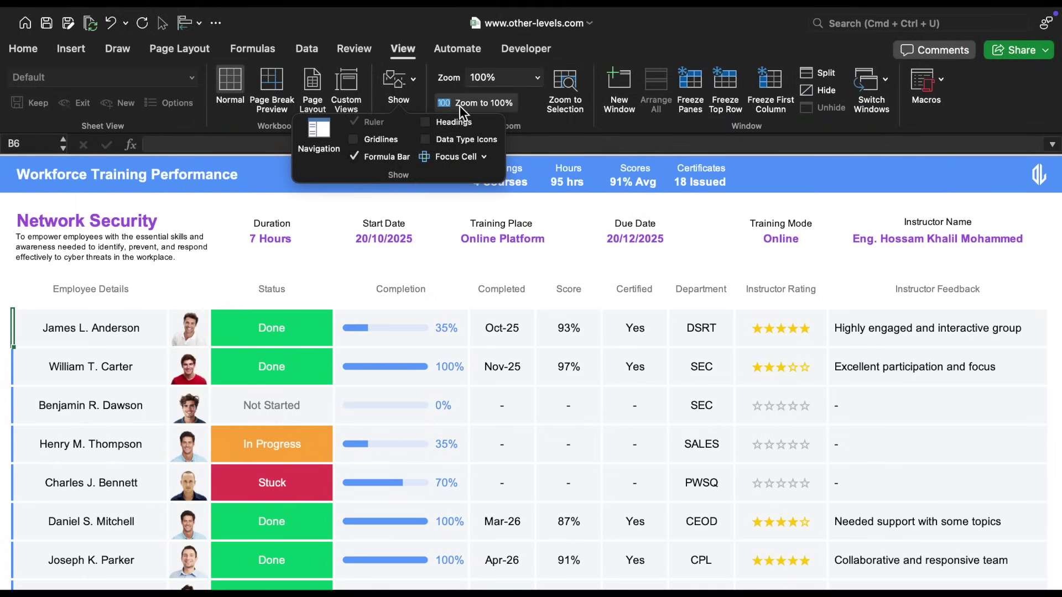
- Show headings and narrow column B to a 4-pixel margin
{"action": "left_click", "coordinate": [463, 124]}
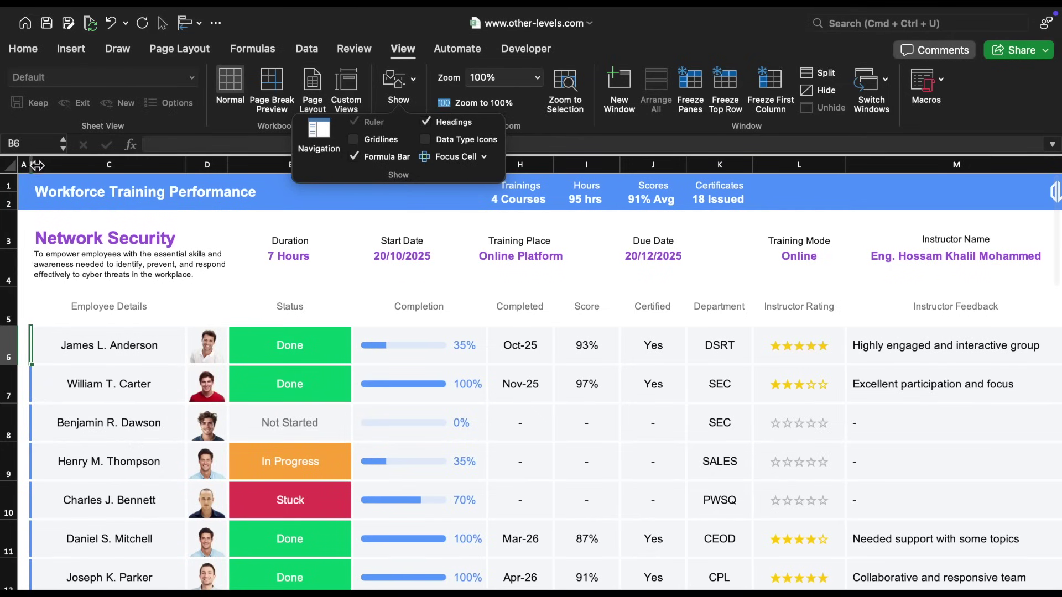
{"action": "left_click_drag", "start_coordinate": [35, 163], "coordinate": [36, 163]}
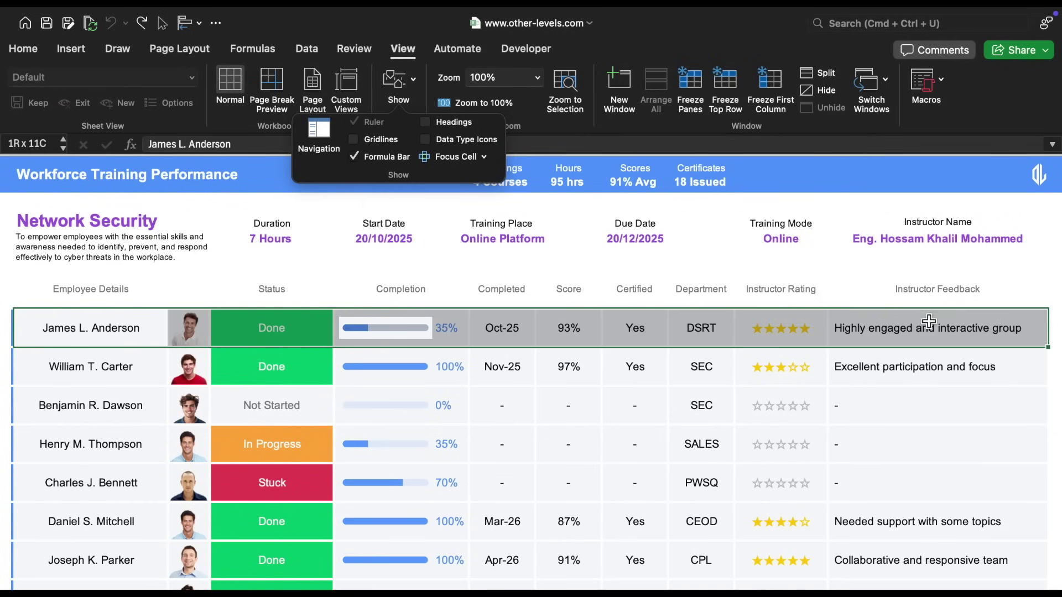
{"action": "left_click", "coordinate": [934, 325]}
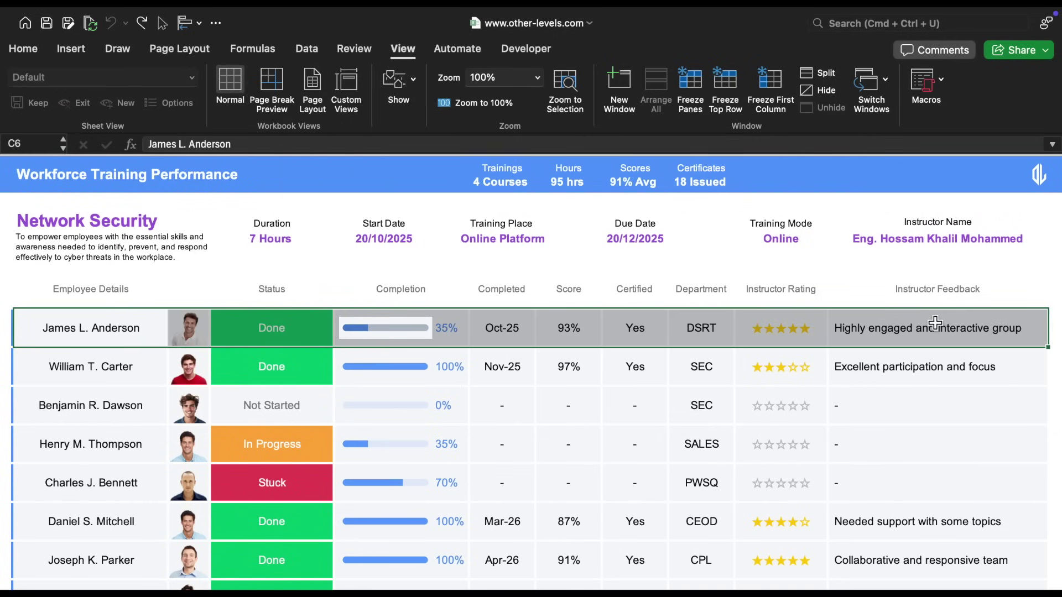
- Choose the medium solid line style from the Borders menu's Line Style options
{"action": "left_click", "coordinate": [22, 48]}
{"action": "left_click", "coordinate": [199, 104]}
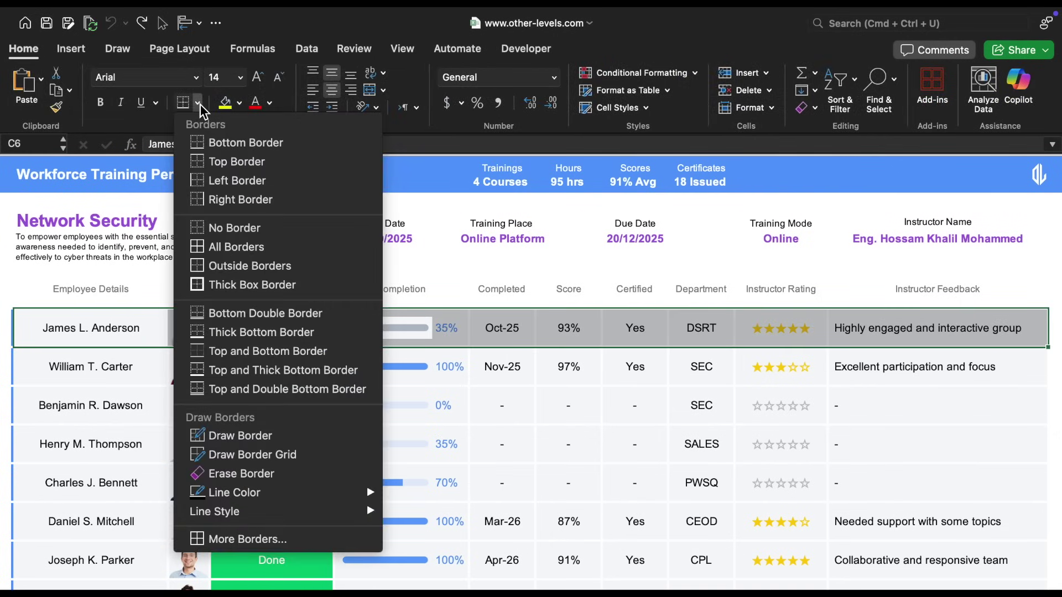
{"action": "mouse_move", "coordinate": [273, 498]}
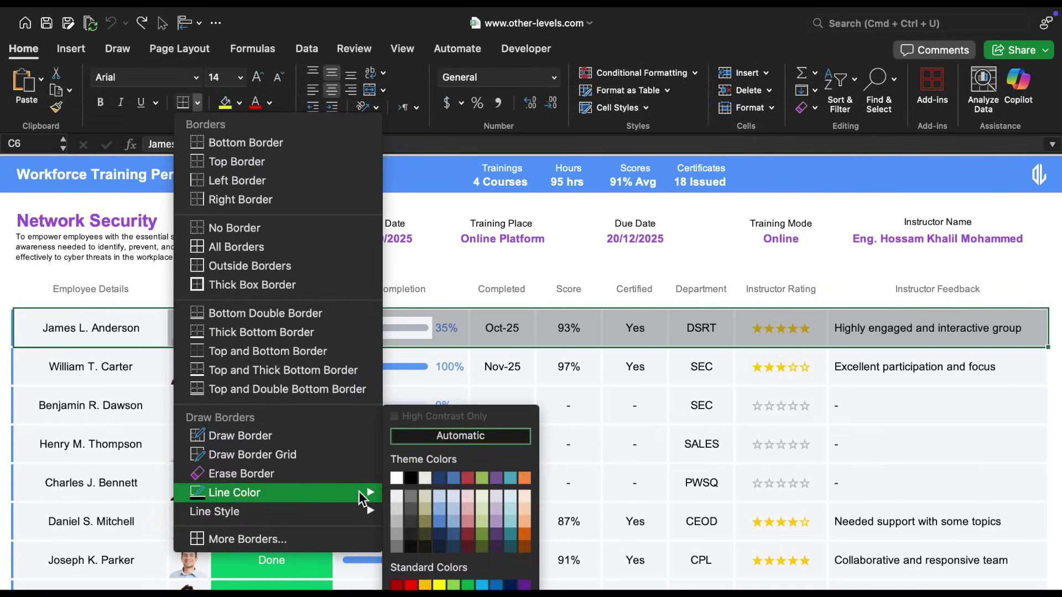
{"action": "mouse_move", "coordinate": [362, 511]}
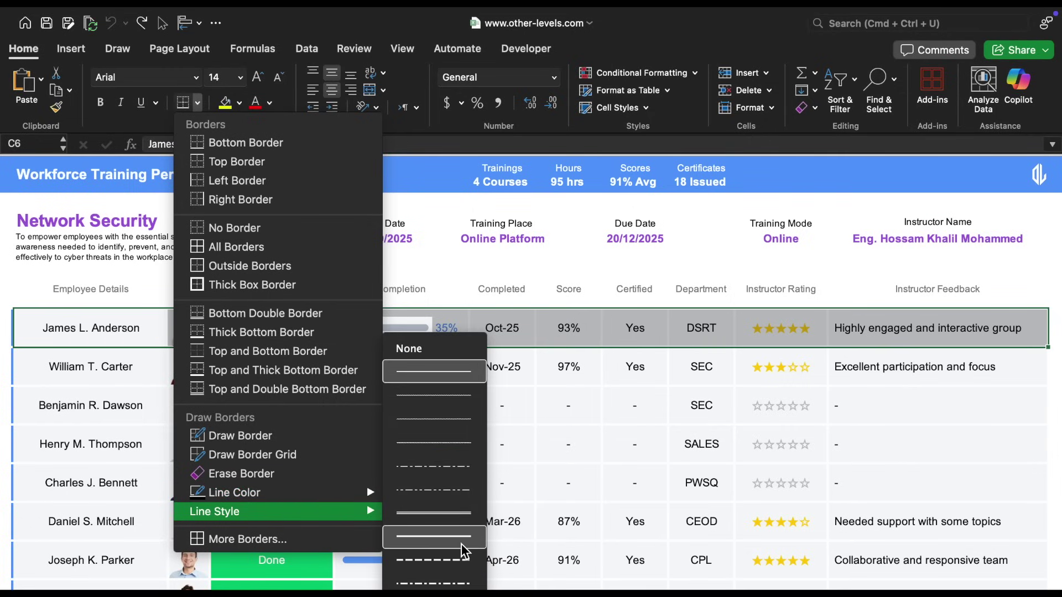
{"action": "left_click", "coordinate": [460, 543]}
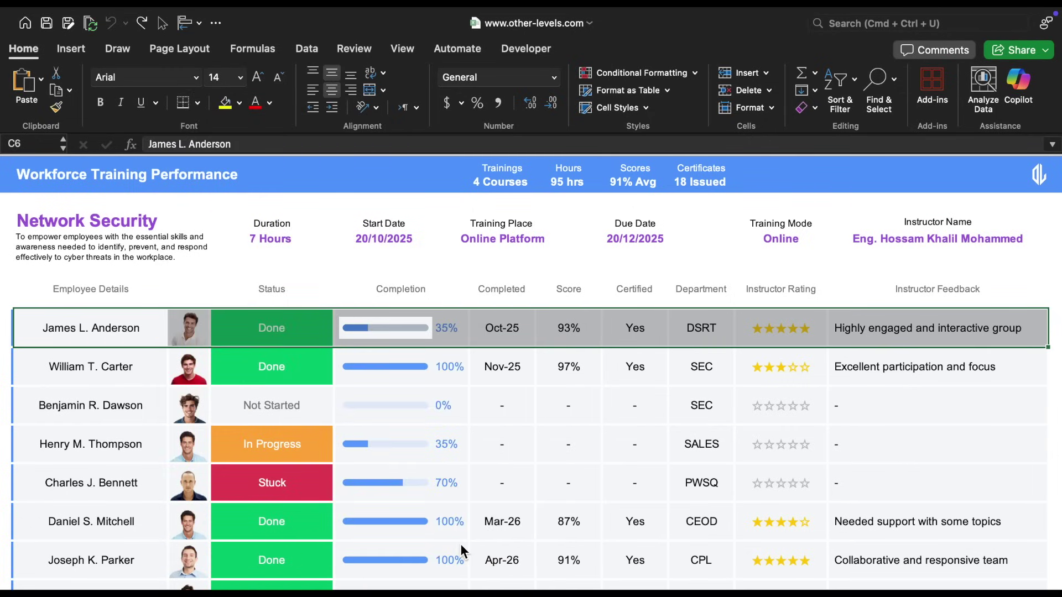
{"action": "left_click", "coordinate": [129, 334]}
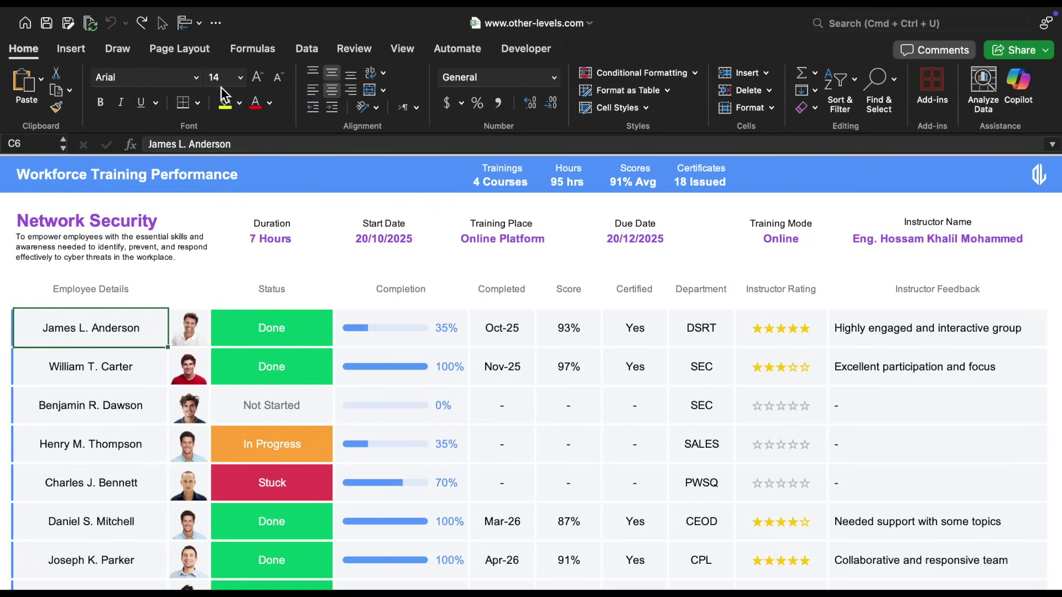
{"action": "left_click", "coordinate": [198, 340]}
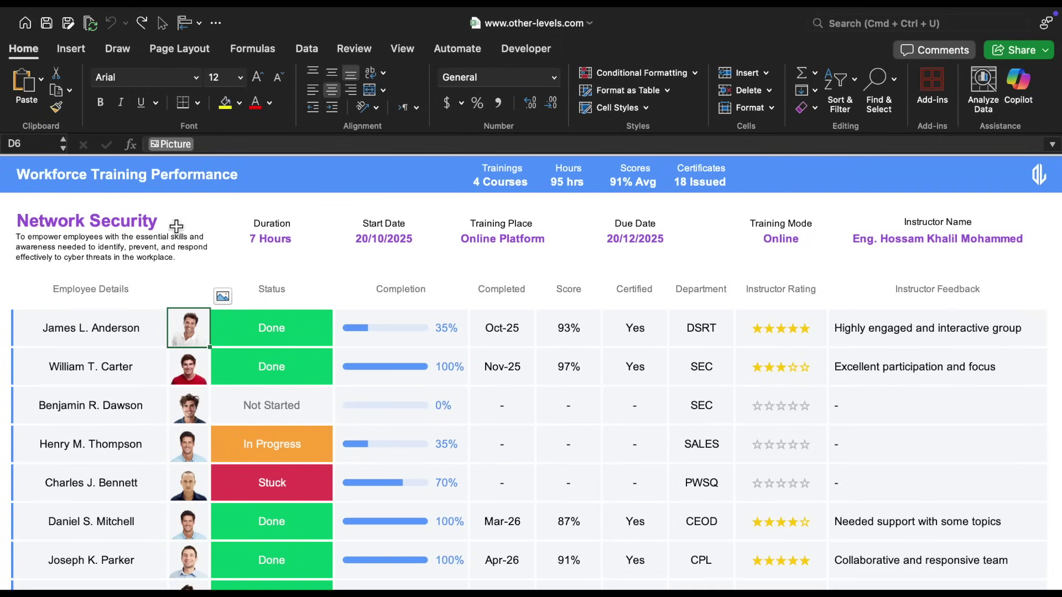
{"action": "left_click", "coordinate": [72, 49]}
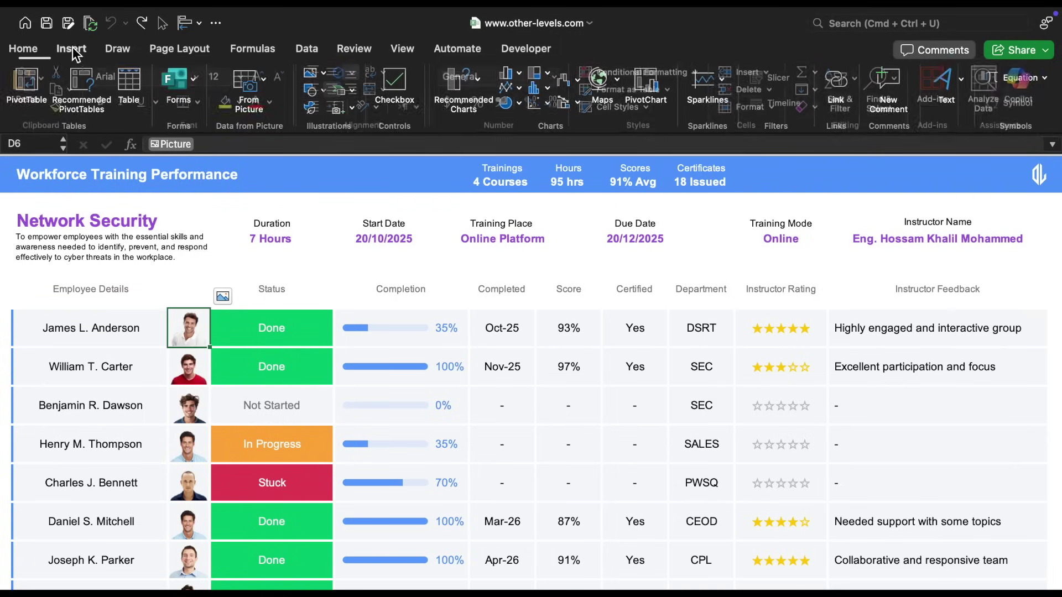
{"action": "left_click", "coordinate": [316, 74]}
{"action": "mouse_move", "coordinate": [370, 95]}
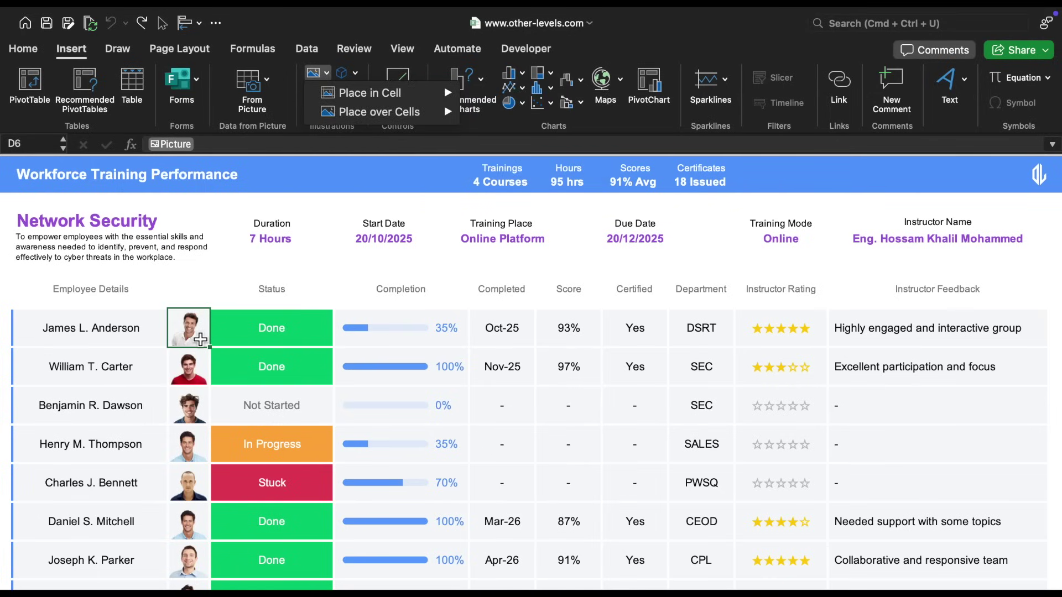
{"action": "left_click", "coordinate": [314, 334]}
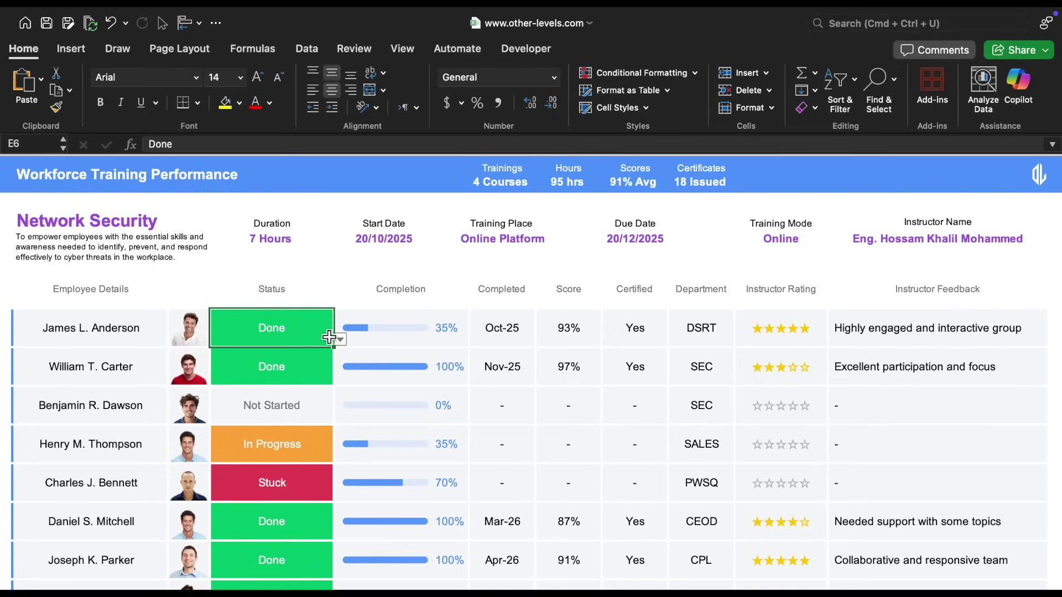
- Set the first employee's status to In Progress, try Stuck, then return to In Progress
{"action": "left_click", "coordinate": [340, 339]}
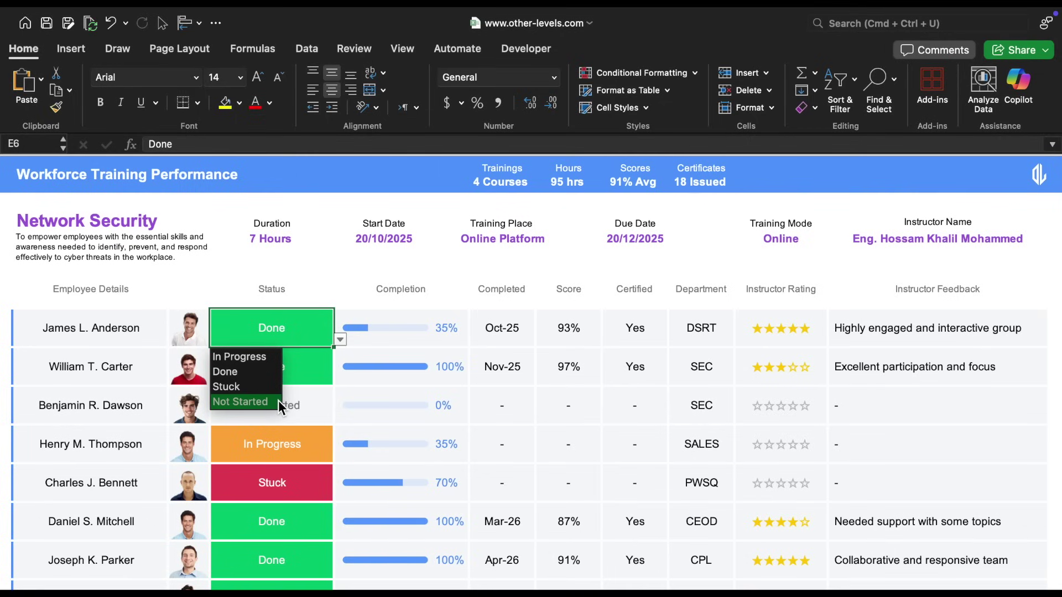
{"action": "left_click", "coordinate": [267, 356]}
{"action": "left_click", "coordinate": [340, 340]}
{"action": "left_click", "coordinate": [257, 391]}
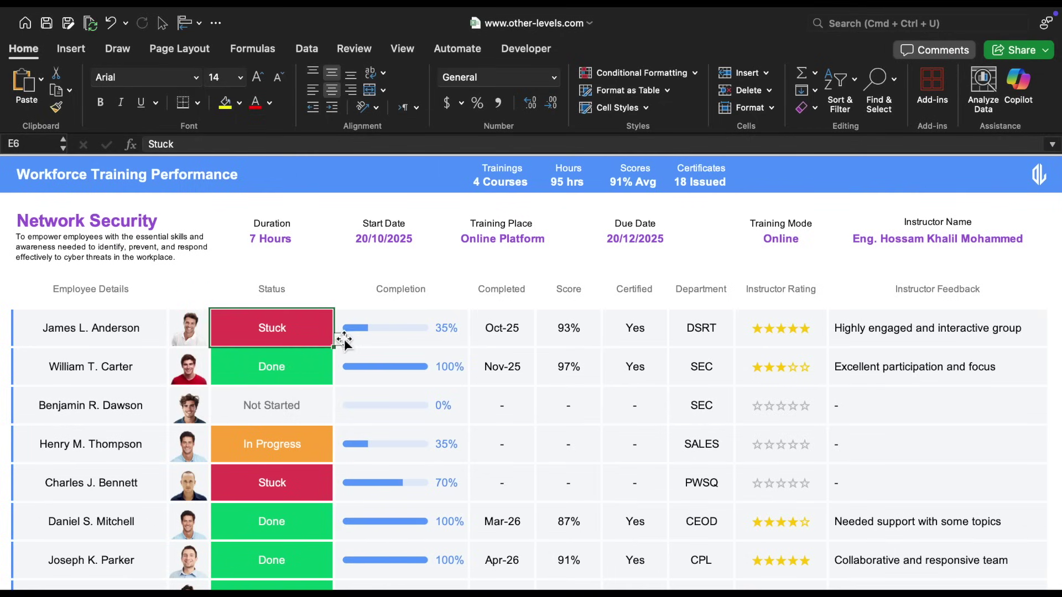
{"action": "left_click", "coordinate": [341, 340]}
{"action": "left_click", "coordinate": [261, 358]}
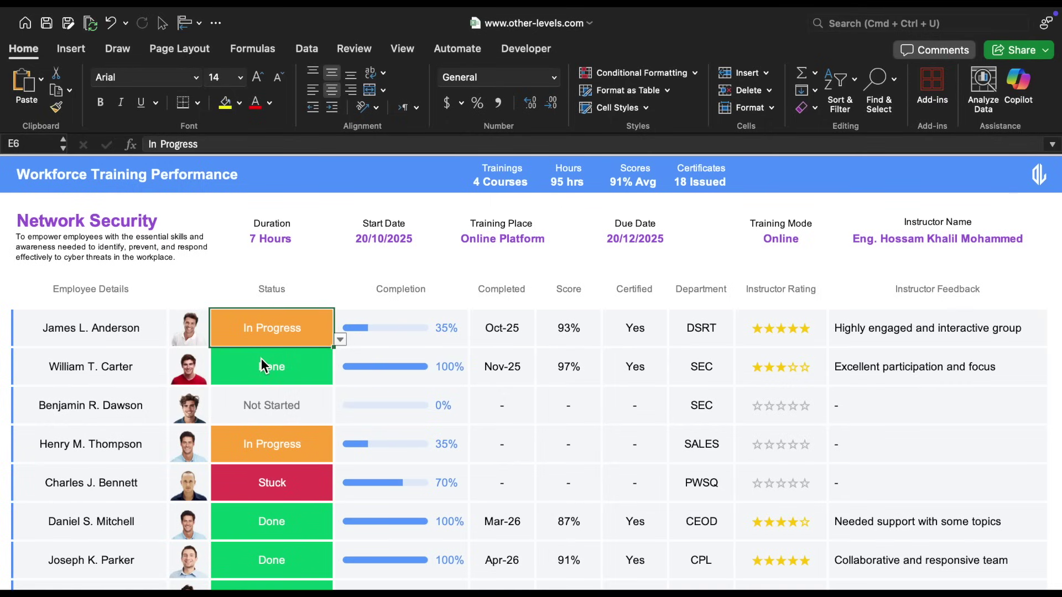
{"action": "left_click", "coordinate": [453, 340]}
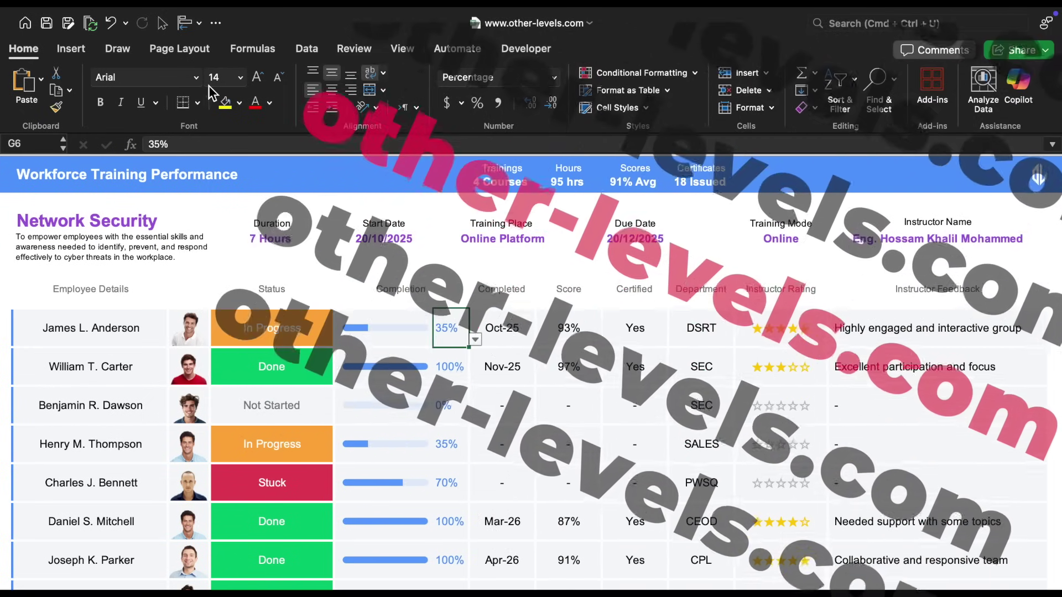
{"action": "left_click", "coordinate": [269, 103]}
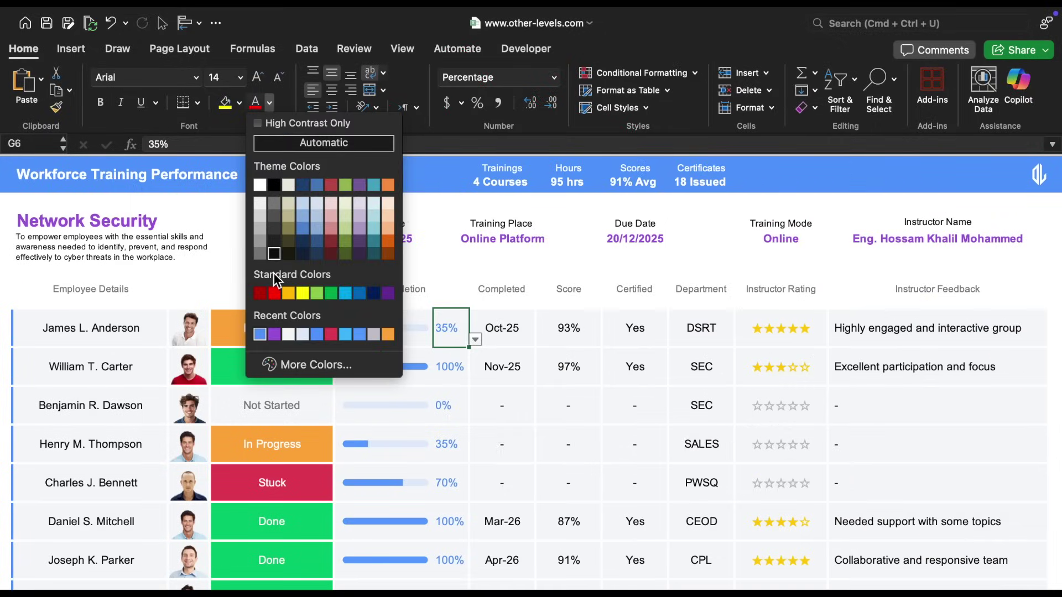
{"action": "left_click", "coordinate": [258, 336]}
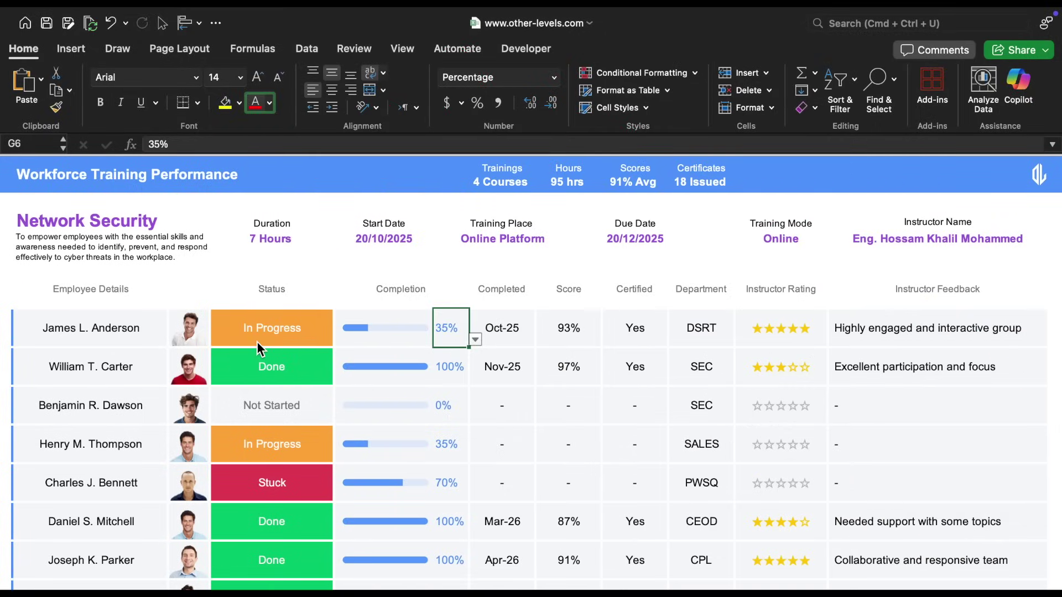
{"action": "left_click", "coordinate": [515, 330]}
{"action": "left_click_drag", "start_coordinate": [515, 330], "coordinate": [705, 331]}
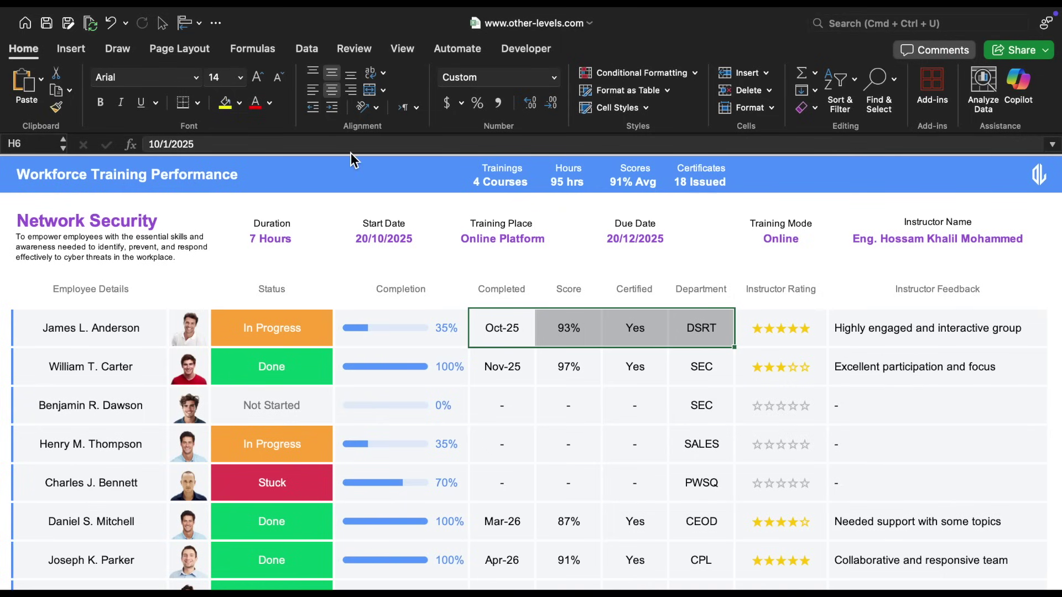
{"action": "left_click", "coordinate": [270, 103]}
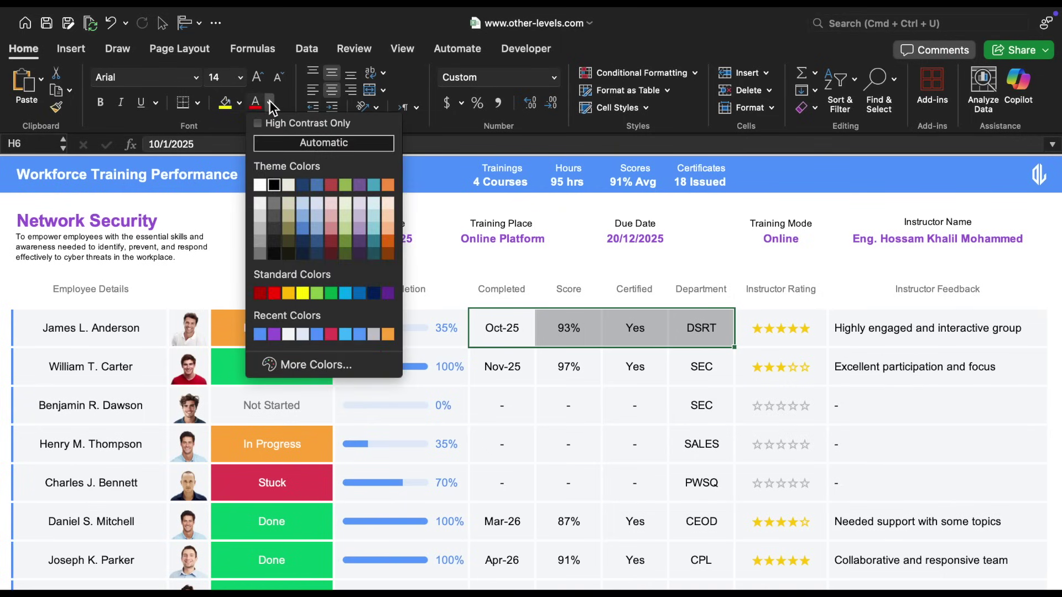
{"action": "key", "text": "Escape"}
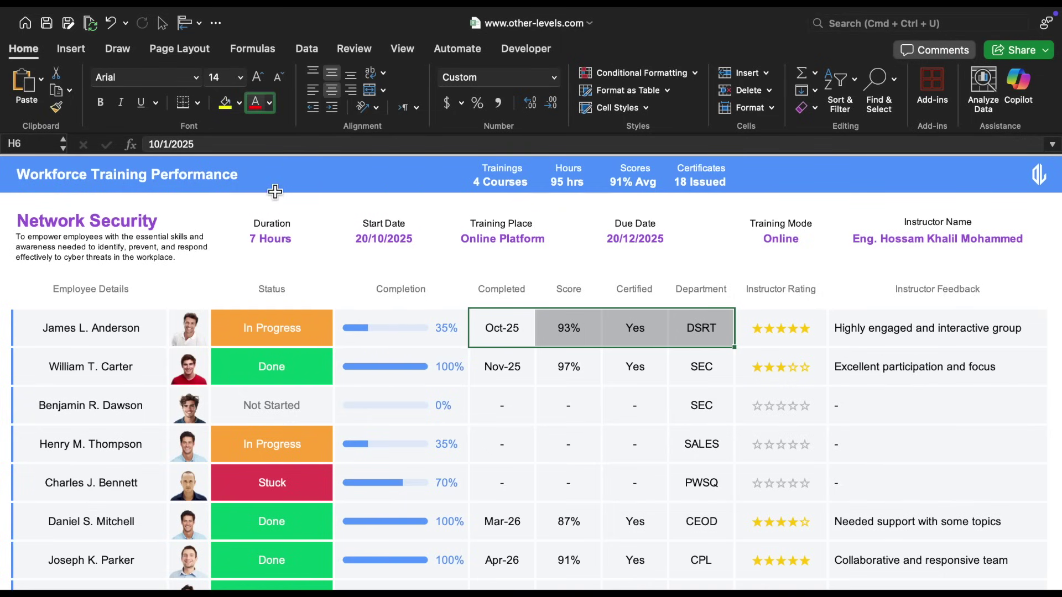
{"action": "left_click", "coordinate": [825, 343]}
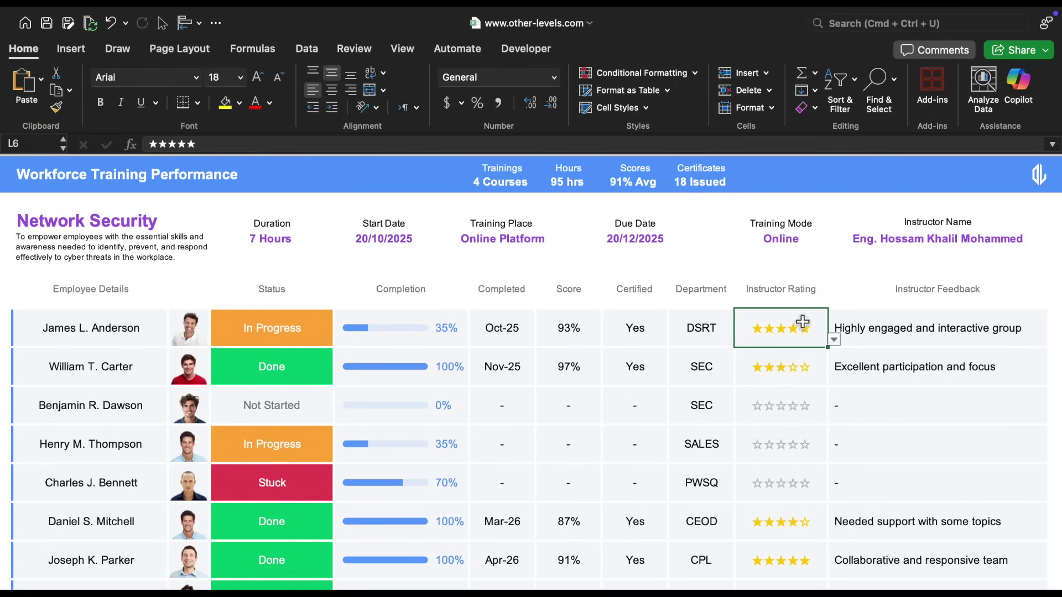
{"action": "left_click", "coordinate": [74, 54]}
{"action": "left_click", "coordinate": [1016, 104]}
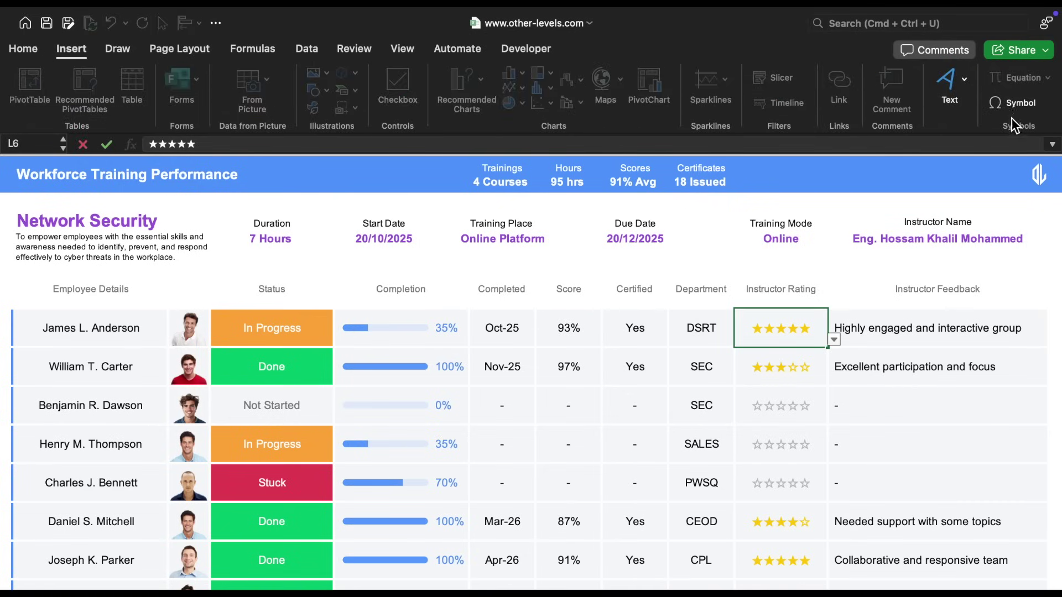
{"action": "left_click", "coordinate": [20, 52]}
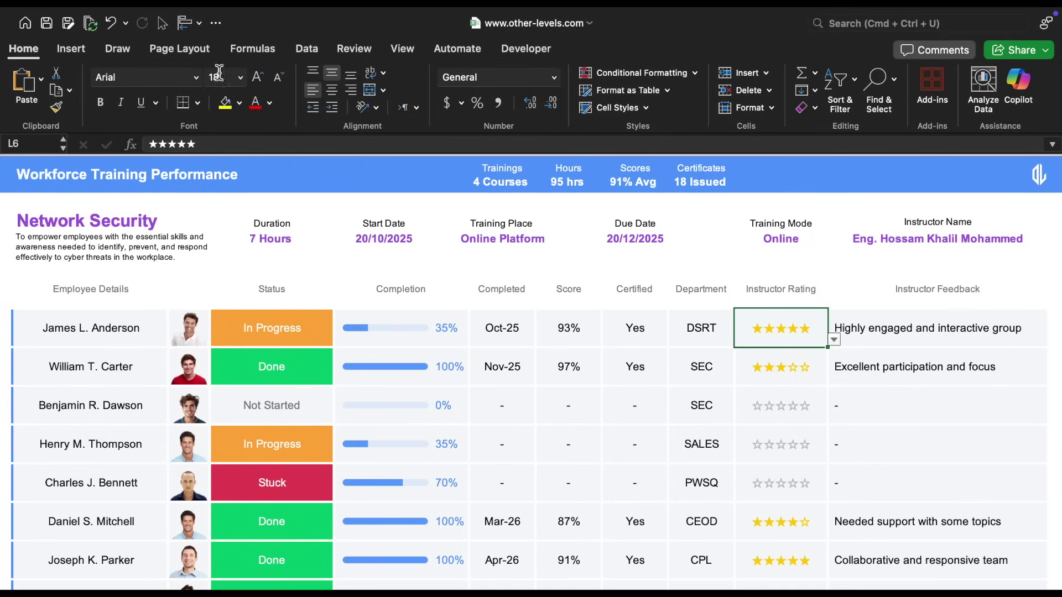
{"action": "left_click", "coordinate": [270, 103]}
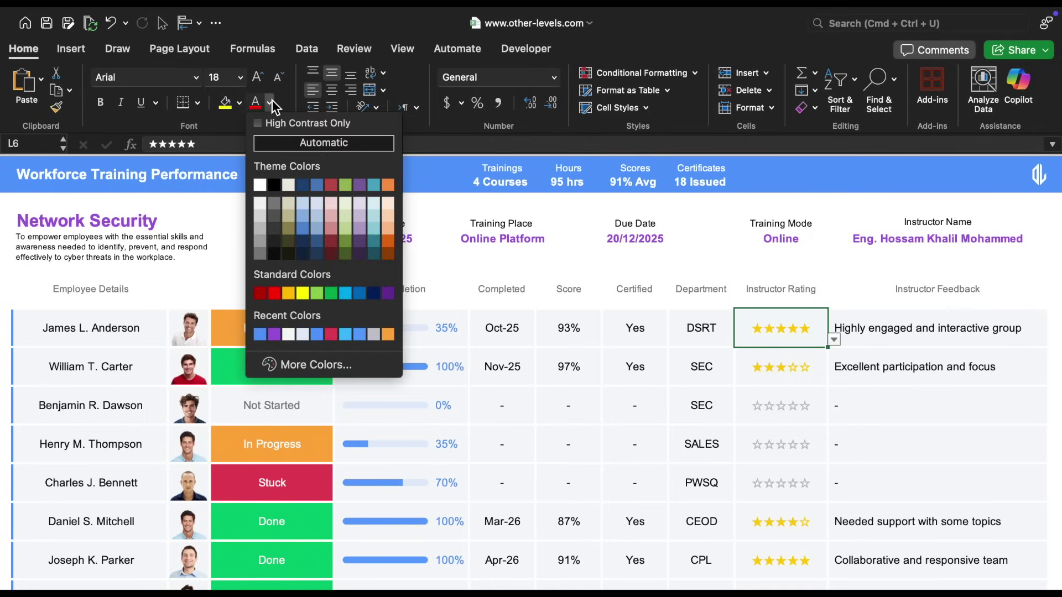
{"action": "left_click", "coordinate": [322, 364]}
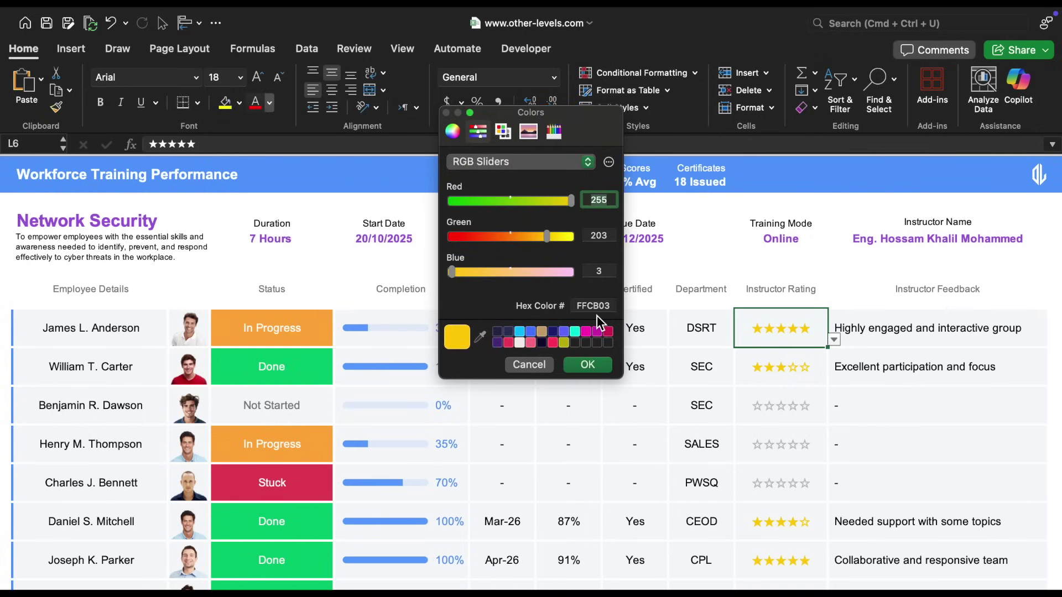
{"action": "left_click", "coordinate": [541, 366]}
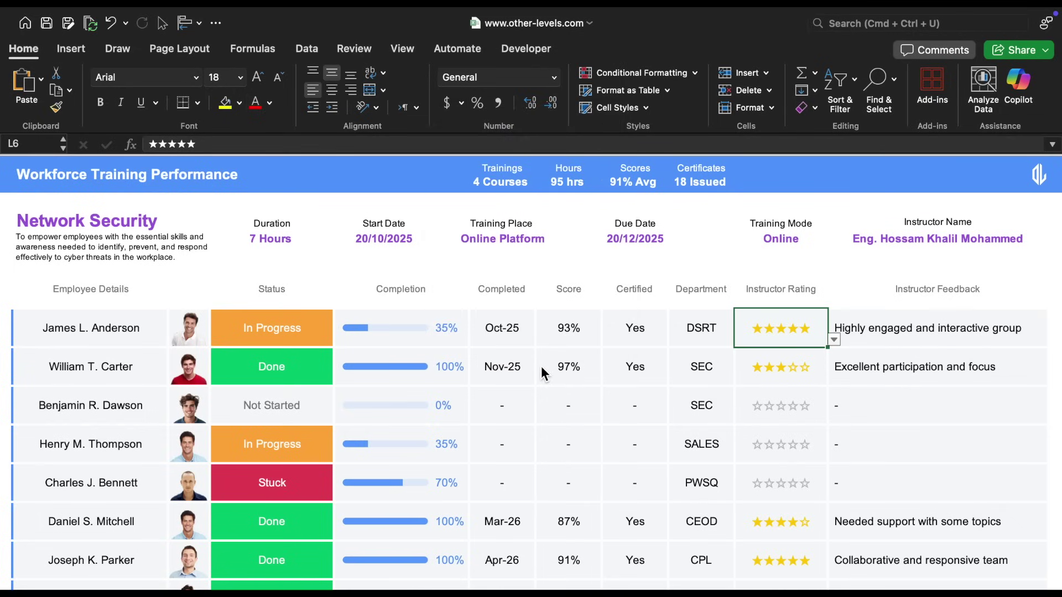
{"action": "left_click", "coordinate": [978, 345]}
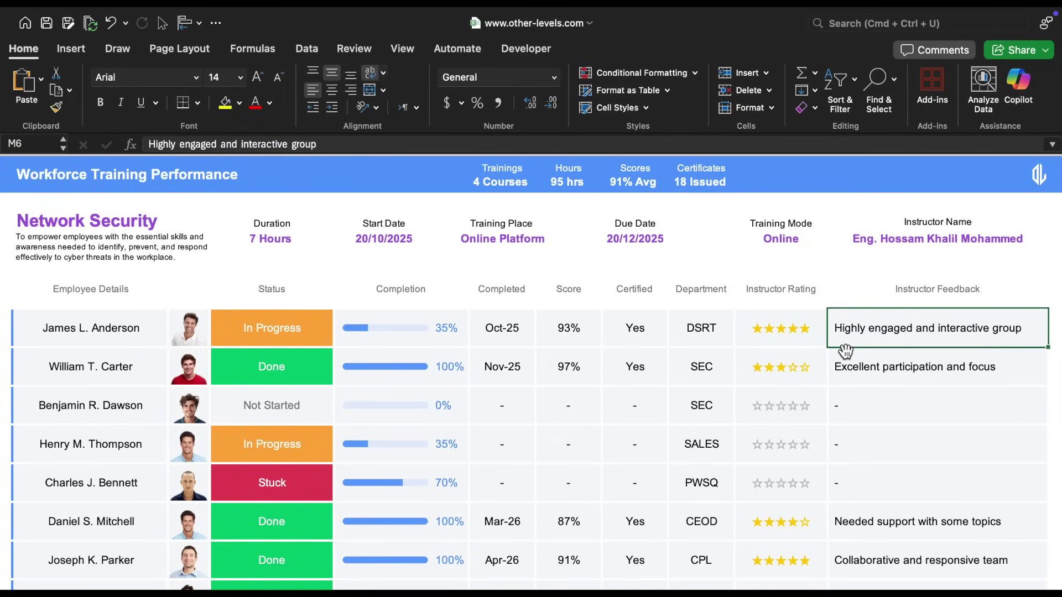
{"action": "left_click_drag", "start_coordinate": [844, 350], "coordinate": [16, 332]}
{"action": "key", "text": "super+c"}
{"action": "left_click", "coordinate": [14, 360]}
{"action": "key", "text": "super+v"}
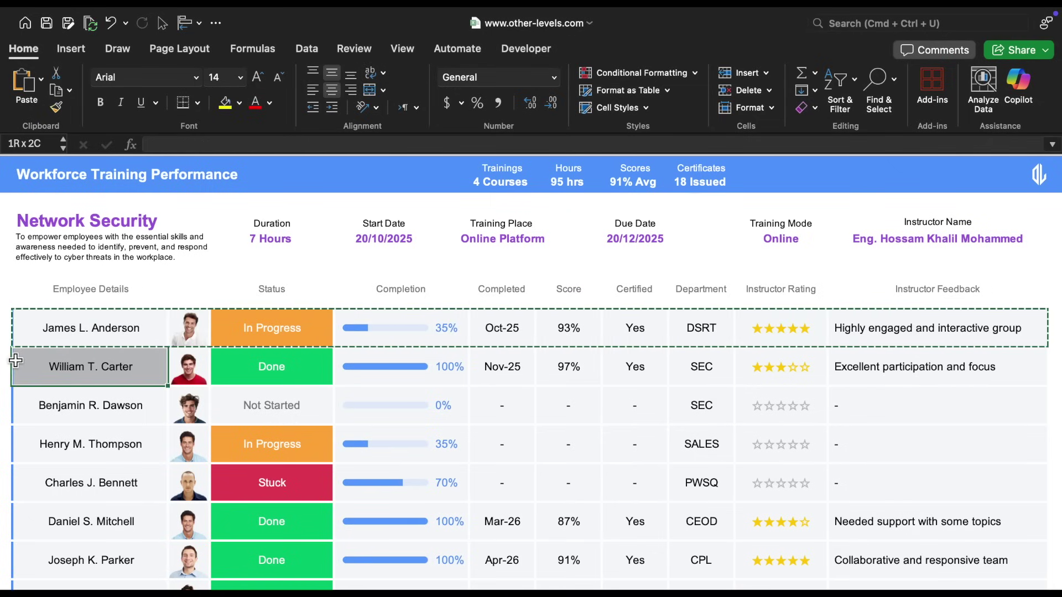
{"action": "key", "text": "super+z"}
{"action": "scroll", "coordinate": [531, 467], "scroll_direction": "down", "scroll_amount": 10}
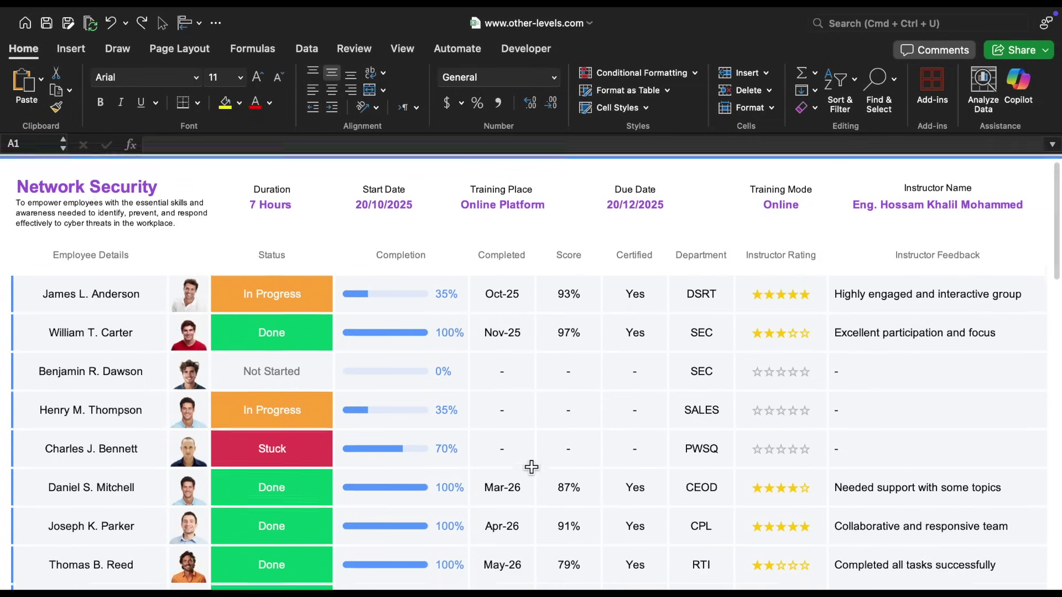
{"action": "scroll", "coordinate": [531, 467], "scroll_direction": "down", "scroll_amount": 12}
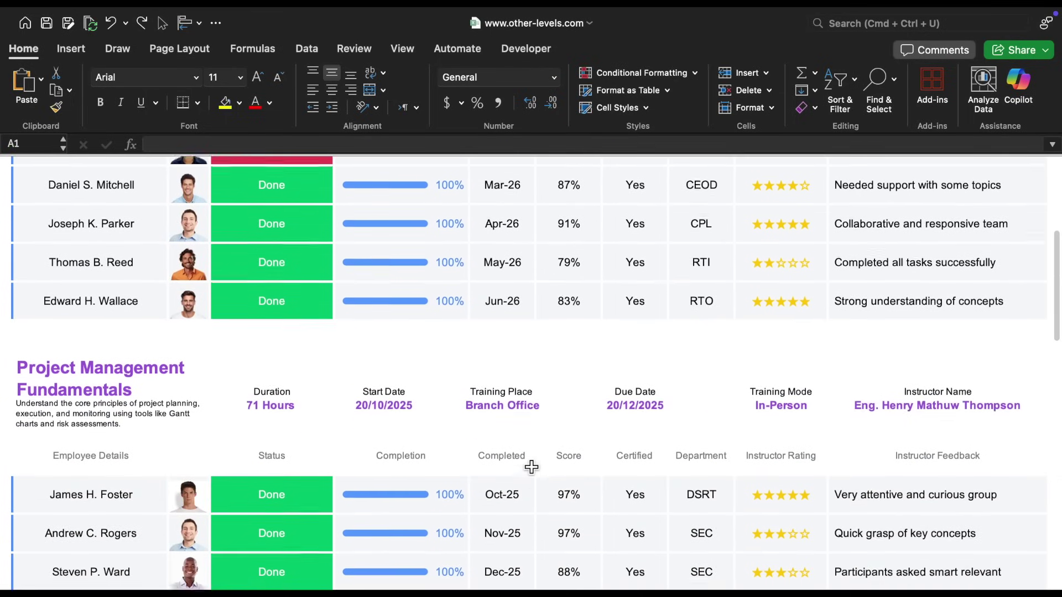
{"action": "scroll", "coordinate": [530, 468], "scroll_direction": "down", "scroll_amount": 13}
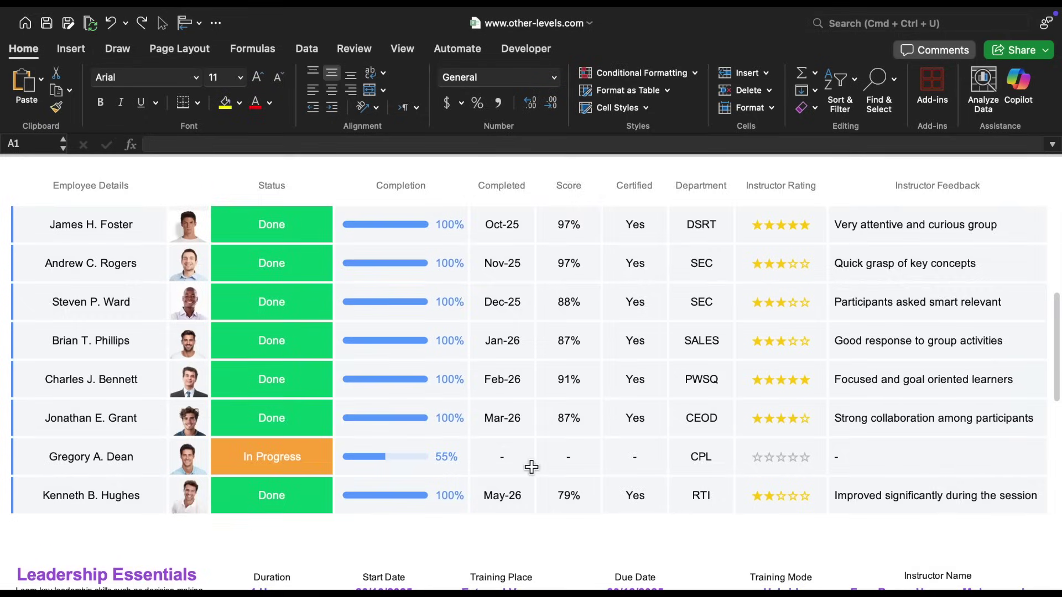
{"action": "scroll", "coordinate": [531, 467], "scroll_direction": "down", "scroll_amount": 13}
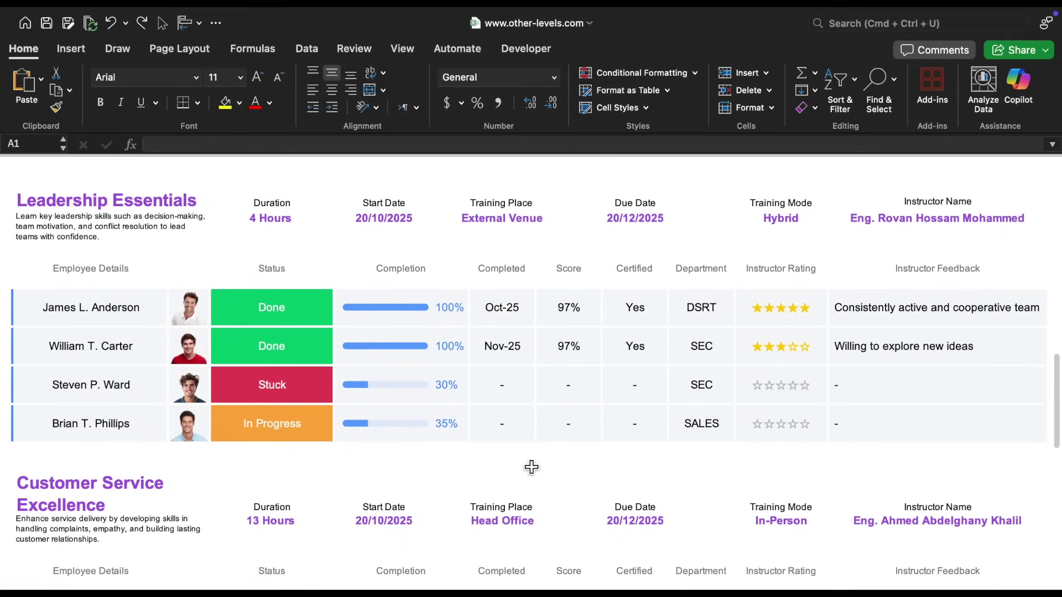
{"action": "scroll", "coordinate": [530, 467], "scroll_direction": "down", "scroll_amount": 6}
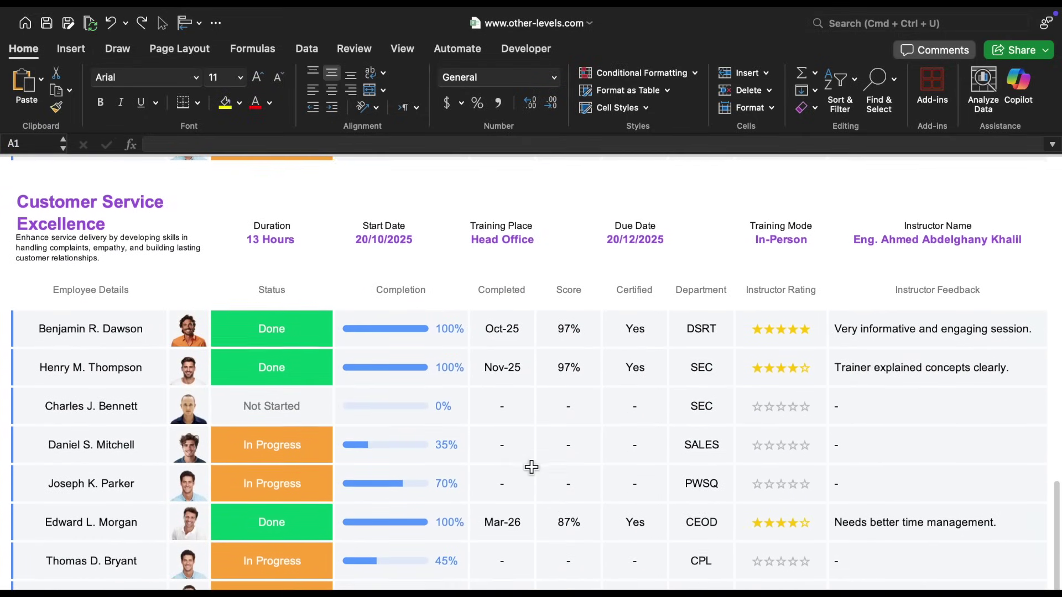
{"action": "scroll", "coordinate": [530, 467], "scroll_direction": "up", "scroll_amount": 10}
{"action": "scroll", "coordinate": [531, 467], "scroll_direction": "up", "scroll_amount": 10}
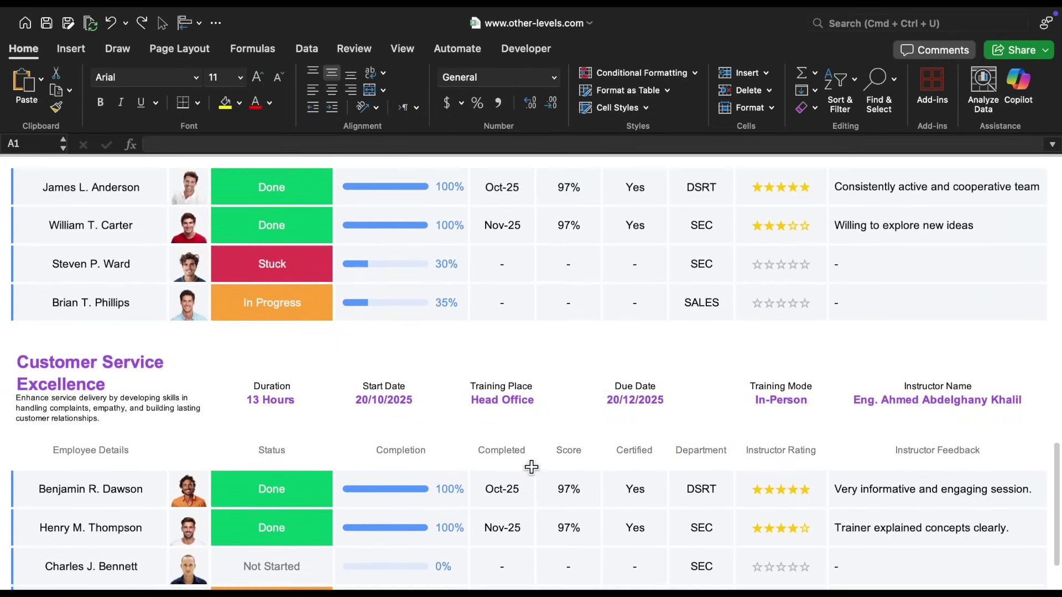
{"action": "scroll", "coordinate": [531, 467], "scroll_direction": "up", "scroll_amount": 10}
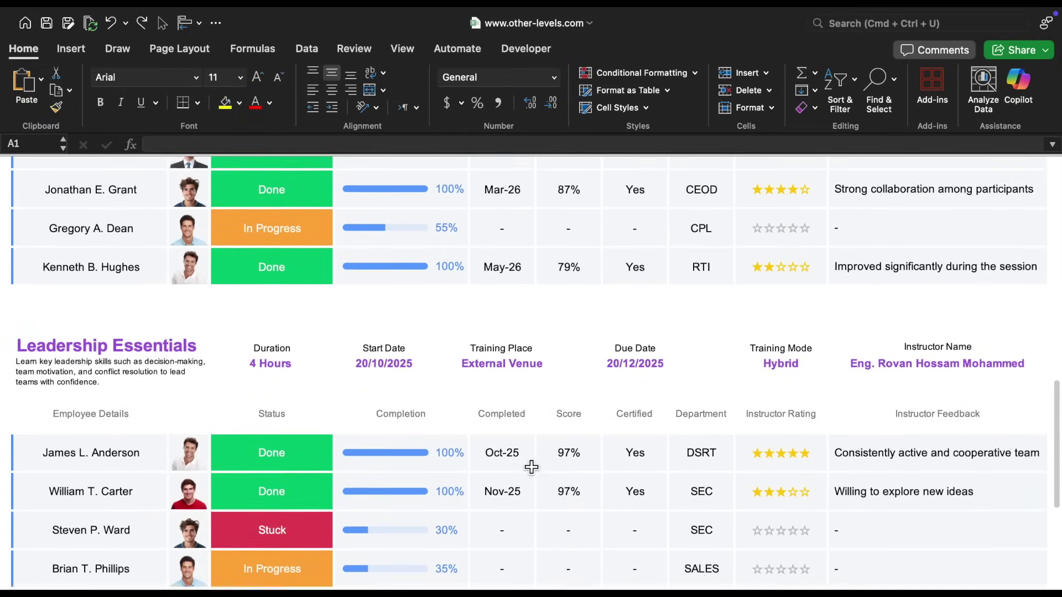
{"action": "scroll", "coordinate": [531, 467], "scroll_direction": "up", "scroll_amount": 10}
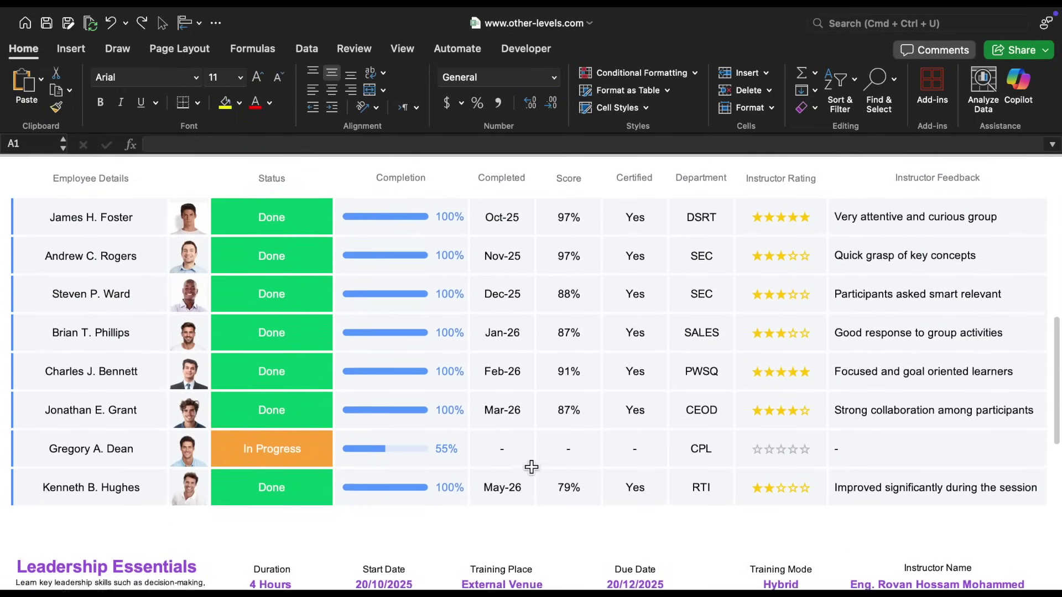
{"action": "scroll", "coordinate": [531, 467], "scroll_direction": "up", "scroll_amount": 10}
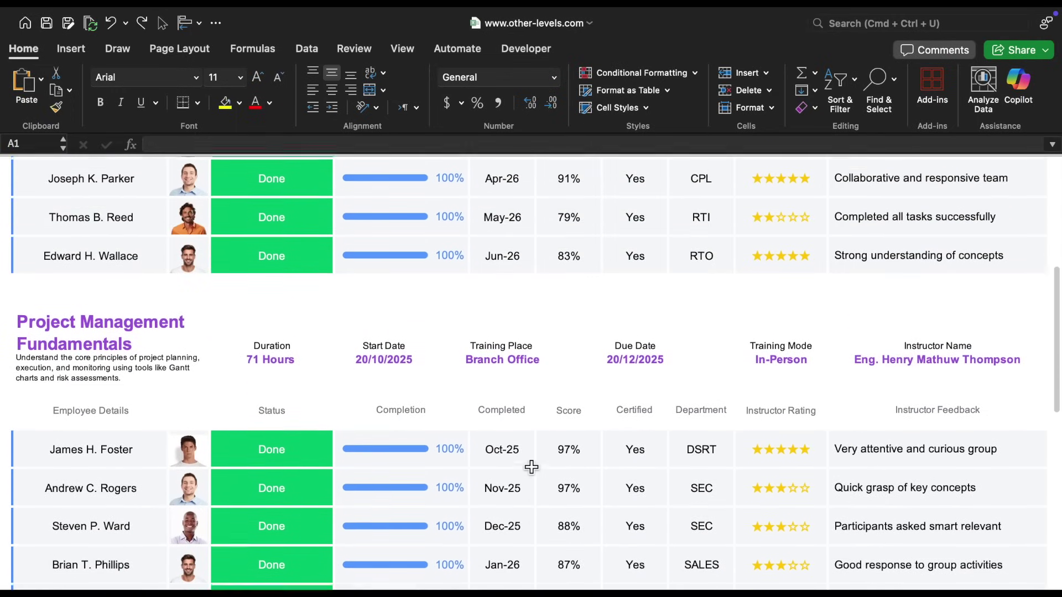
{"action": "scroll", "coordinate": [531, 468], "scroll_direction": "up", "scroll_amount": 8}
{"action": "scroll", "coordinate": [532, 467], "scroll_direction": "up", "scroll_amount": 2}
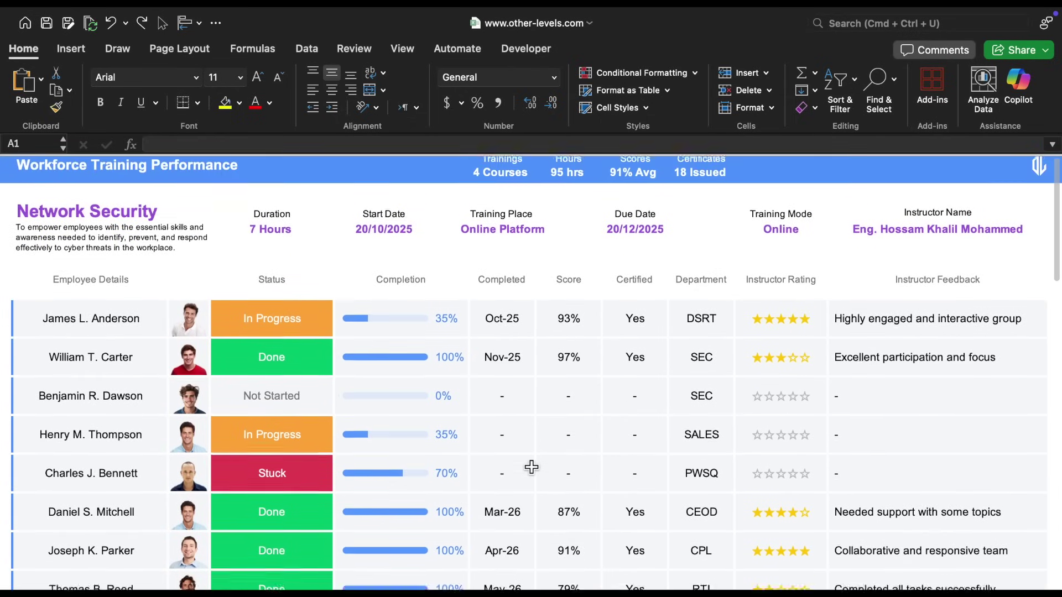